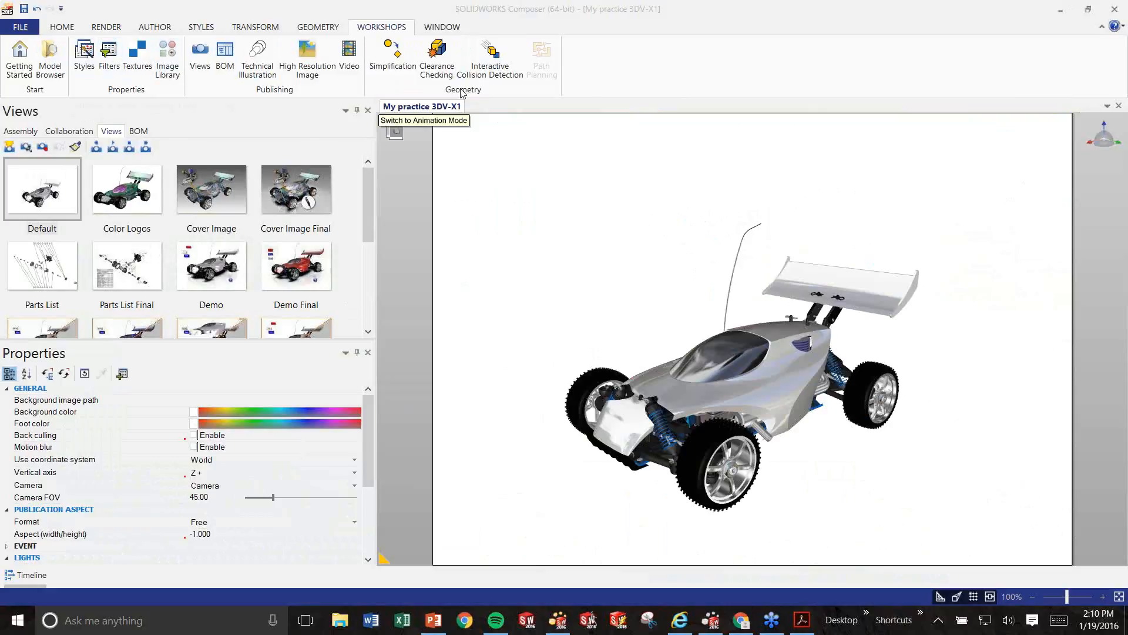
Open the Home tab, show the Assembly tree and narrow the side panels.
{"action": "left_click", "coordinate": [64, 29]}
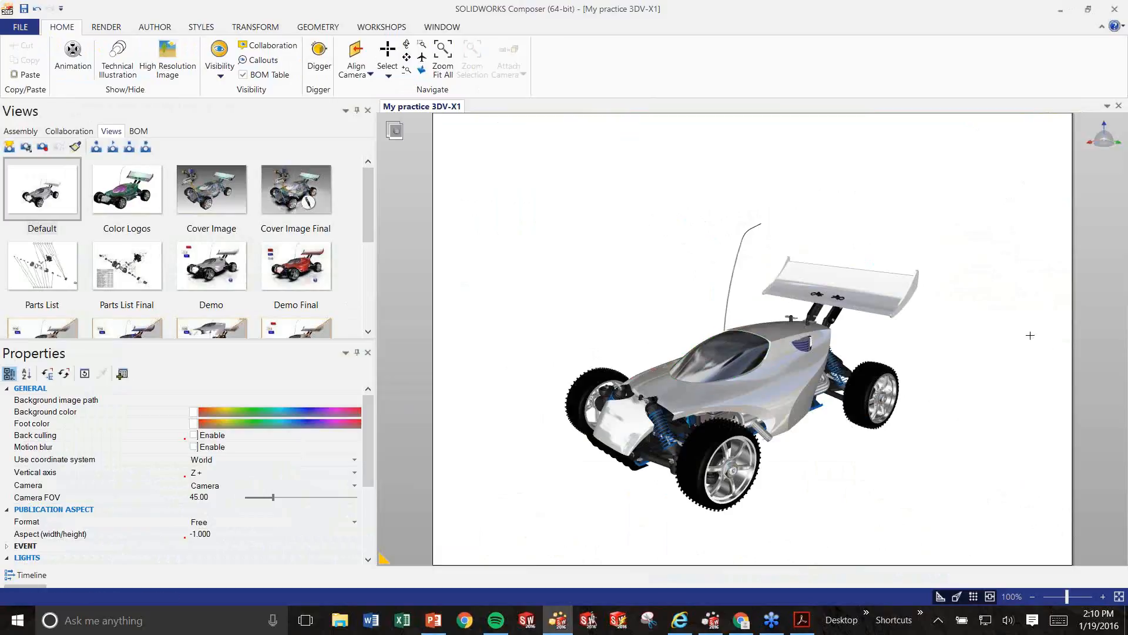
{"action": "left_click", "coordinate": [20, 131]}
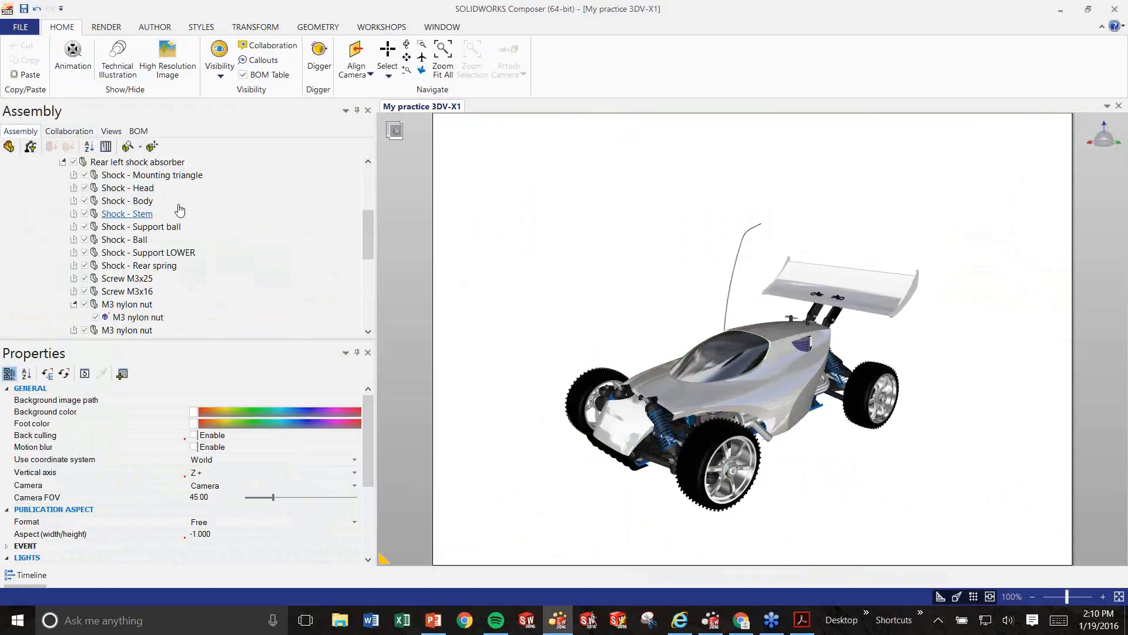
{"action": "left_click_drag", "start_coordinate": [374, 294], "coordinate": [221, 277]}
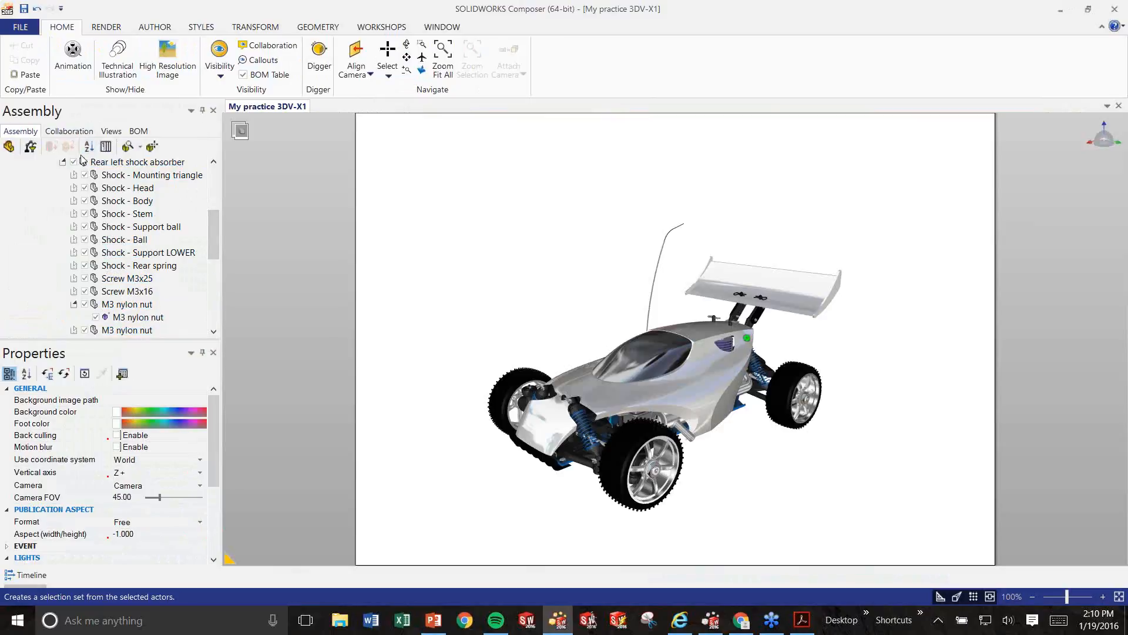
{"action": "scroll", "coordinate": [127, 200], "scroll_direction": "down", "scroll_amount": 4}
{"action": "scroll", "coordinate": [131, 224], "scroll_direction": "up", "scroll_amount": 10}
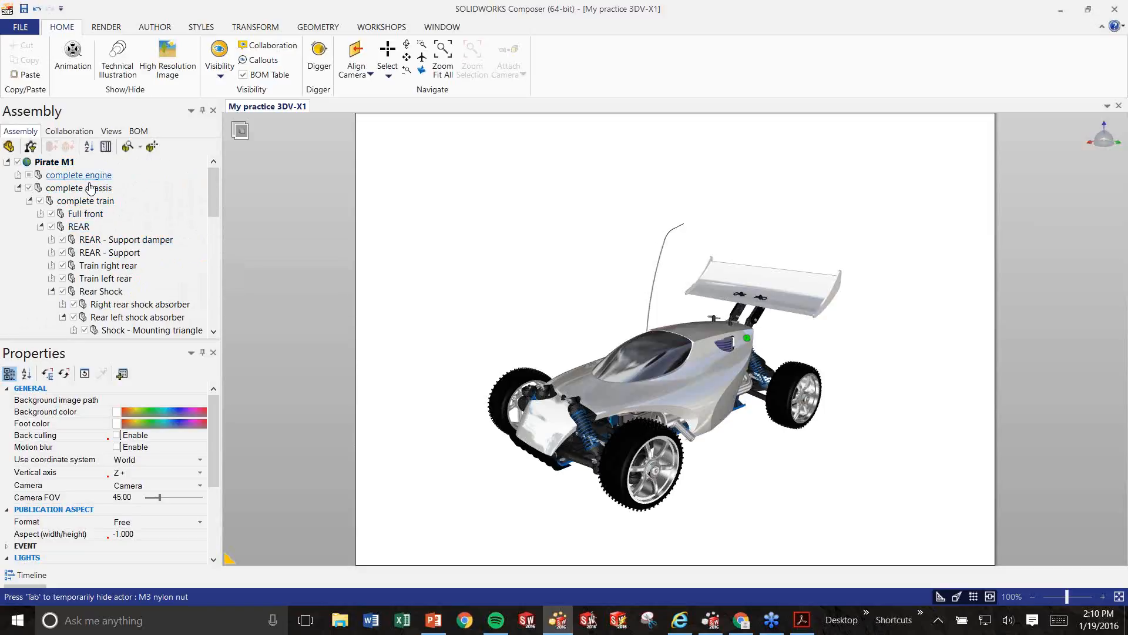
Check the Collaboration list, return to Views and widen the panel to three view columns.
{"action": "left_click", "coordinate": [71, 135]}
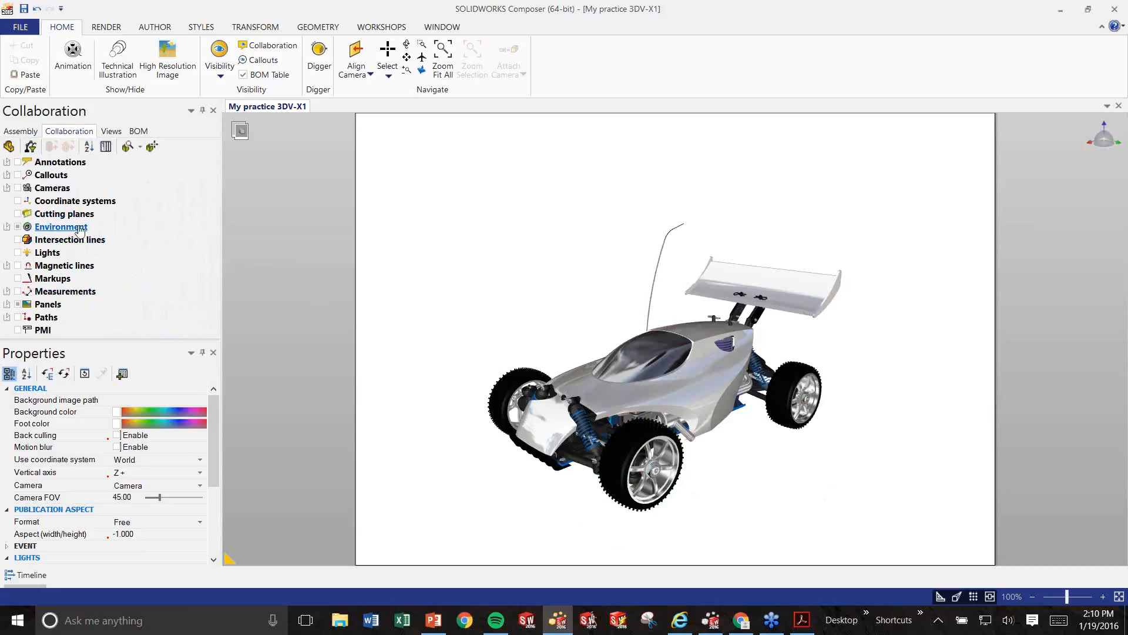
{"action": "left_click", "coordinate": [112, 131]}
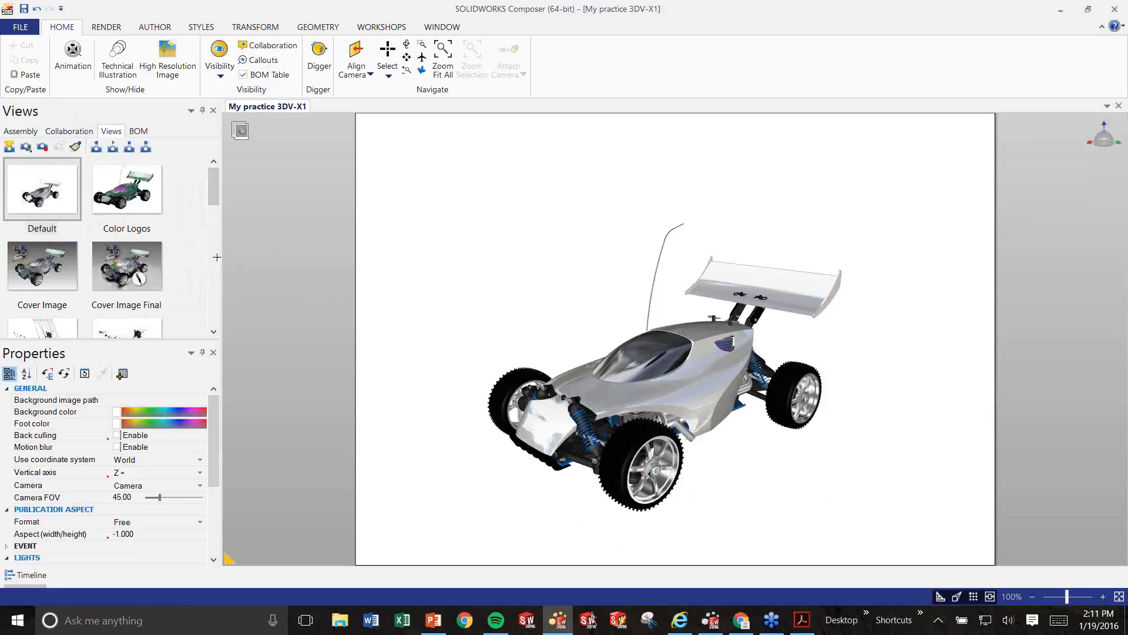
{"action": "left_click_drag", "start_coordinate": [219, 249], "coordinate": [285, 249]}
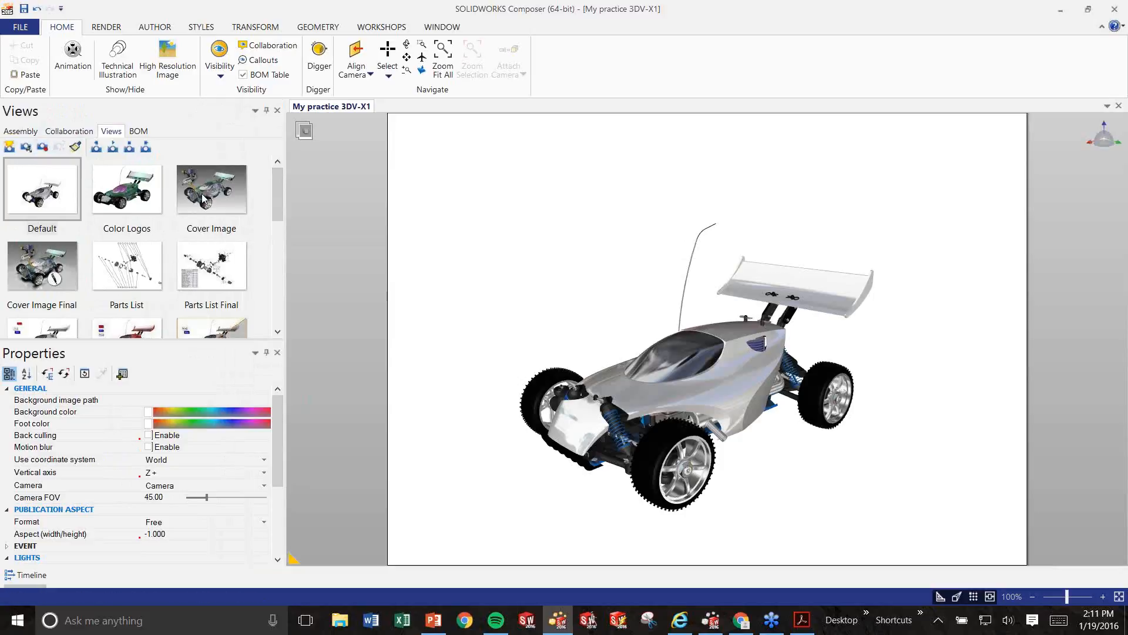
{"action": "mouse_move", "coordinate": [275, 209]}
{"action": "left_mouse_down"}
{"action": "mouse_move", "coordinate": [278, 303]}
{"action": "mouse_move", "coordinate": [261, 196]}
{"action": "left_mouse_up"}
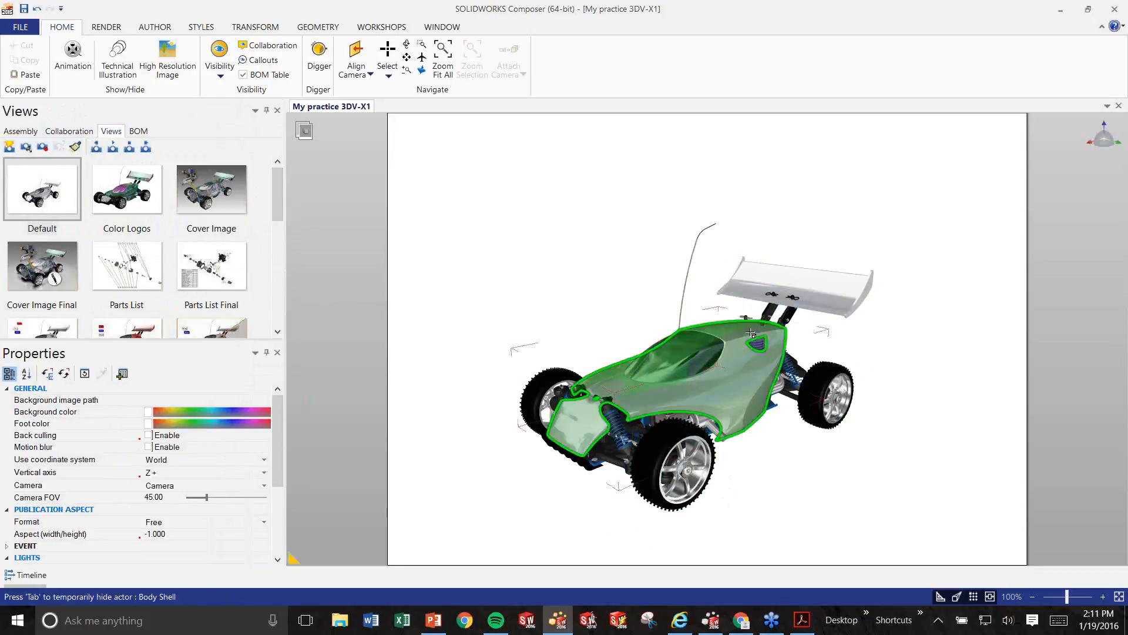
Select the spoiler and body shell, checking them in the Assembly tree and BOM list.
{"action": "left_click", "coordinate": [825, 291]}
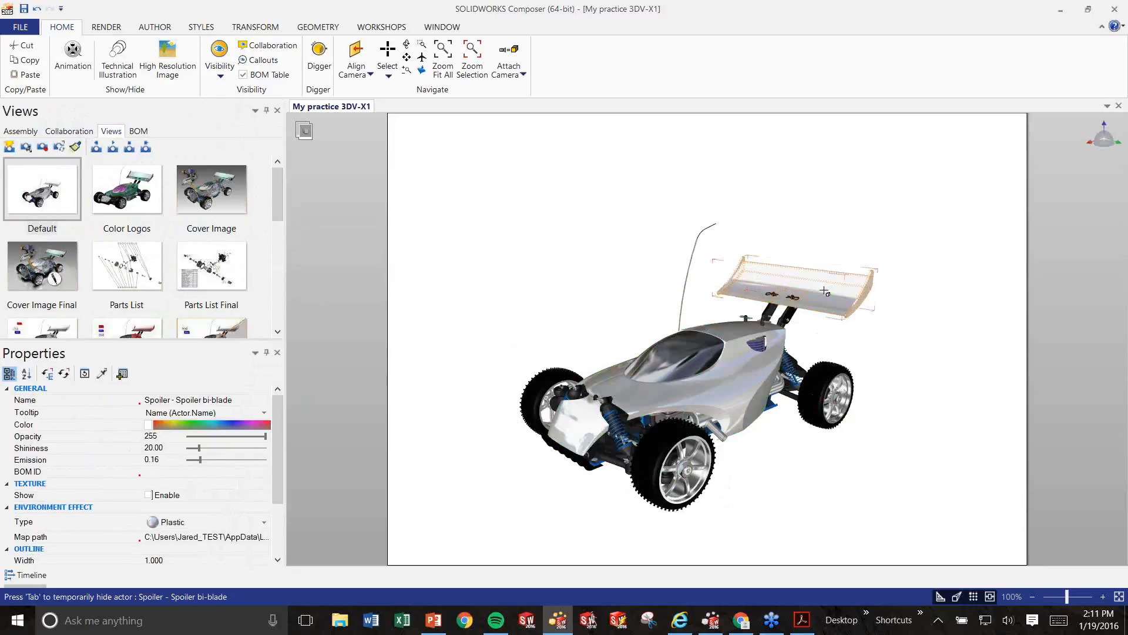
{"action": "left_click", "coordinate": [19, 132]}
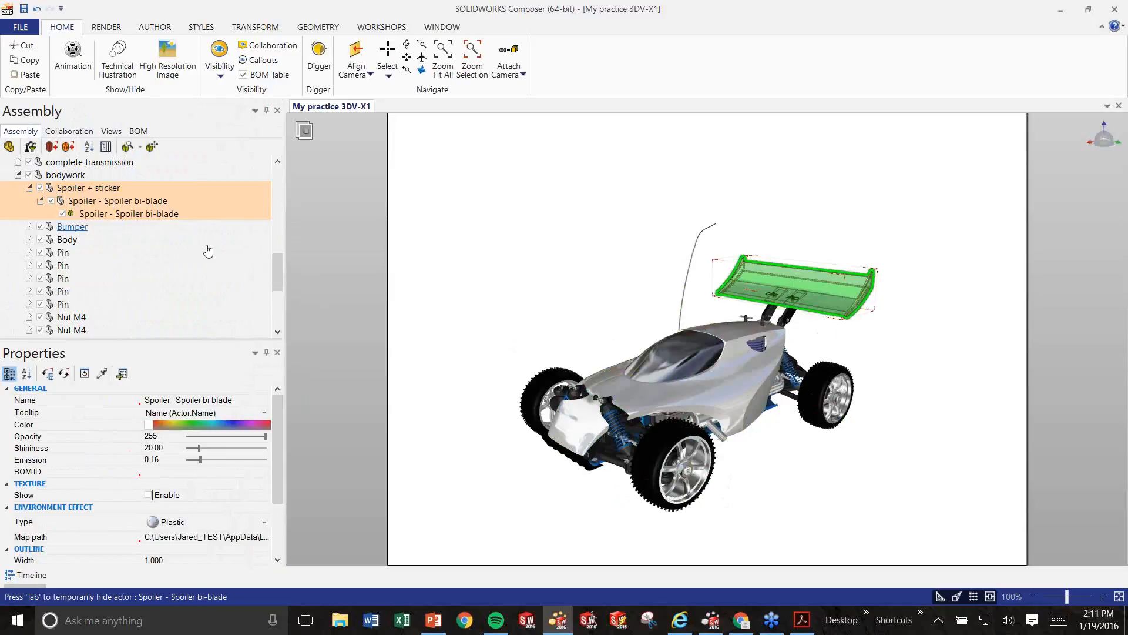
{"action": "left_click", "coordinate": [644, 393]}
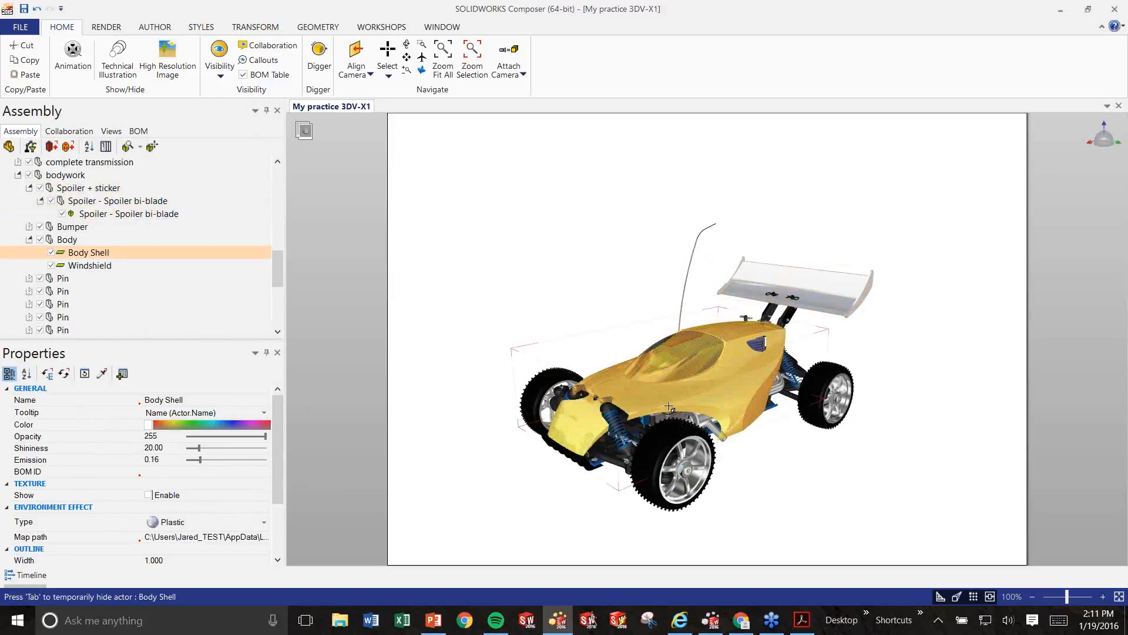
{"action": "left_click", "coordinate": [138, 131]}
{"action": "left_click", "coordinate": [111, 130]}
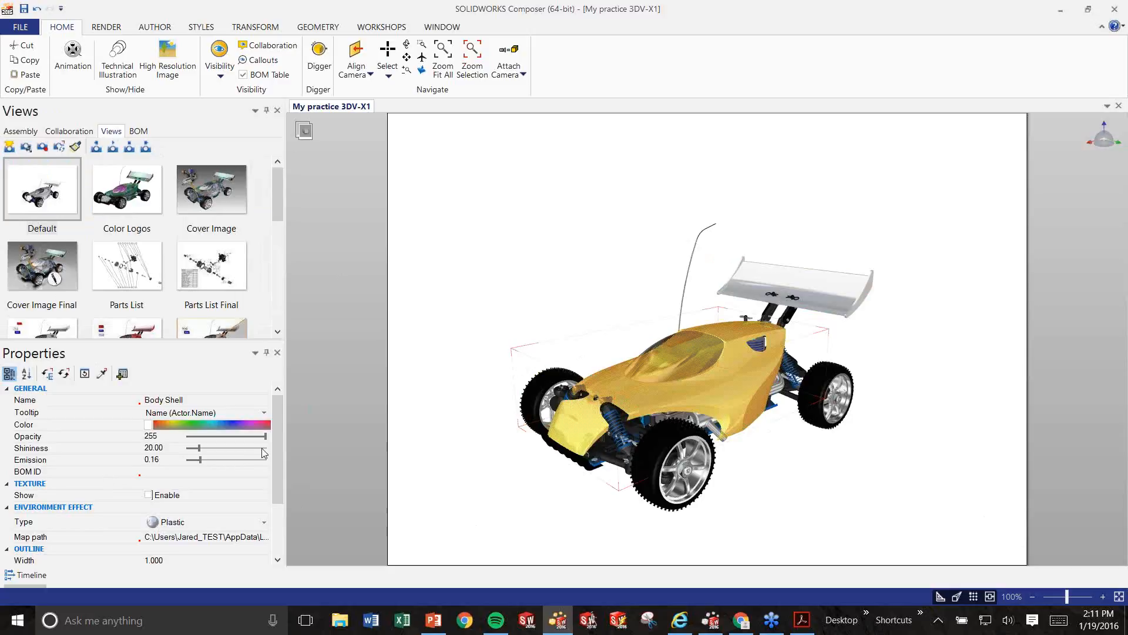
Reselect the spoiler and body shell, then switch to the Workshops tools.
{"action": "mouse_move", "coordinate": [275, 445]}
{"action": "left_mouse_down"}
{"action": "mouse_move", "coordinate": [273, 497]}
{"action": "mouse_move", "coordinate": [269, 427]}
{"action": "left_mouse_up"}
{"action": "left_click", "coordinate": [733, 271]}
{"action": "left_click", "coordinate": [762, 273]}
{"action": "left_click", "coordinate": [664, 368]}
{"action": "left_click_drag", "start_coordinate": [275, 446], "coordinate": [271, 421]}
{"action": "left_click", "coordinate": [406, 28]}
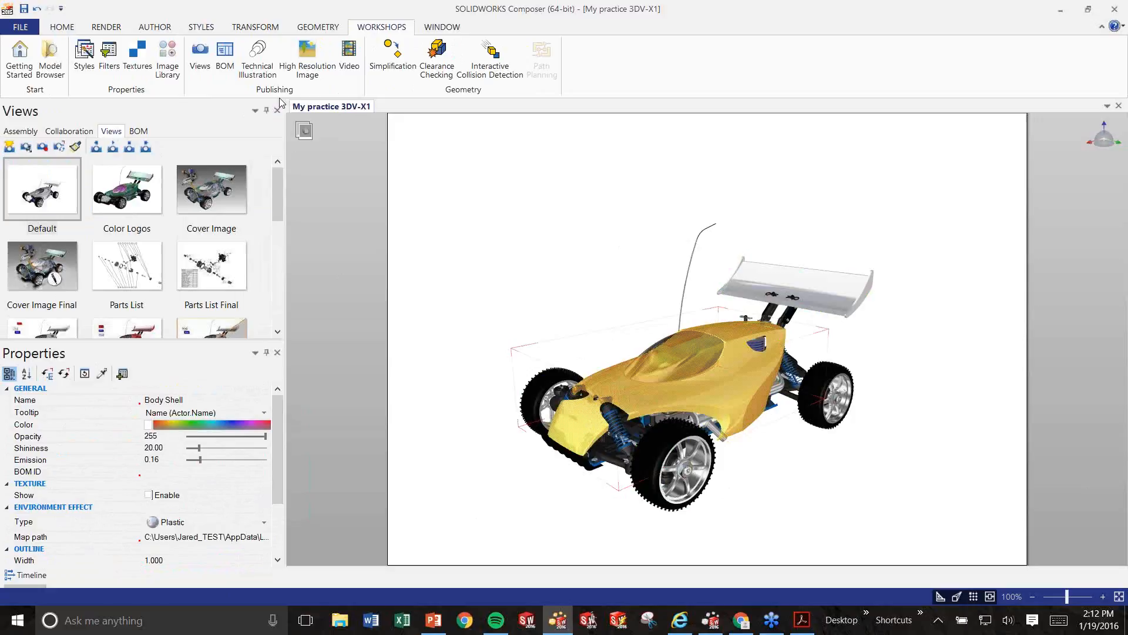
Open and close the BOM workshop, open the Timeline and deselect the body shell.
{"action": "left_click", "coordinate": [226, 55]}
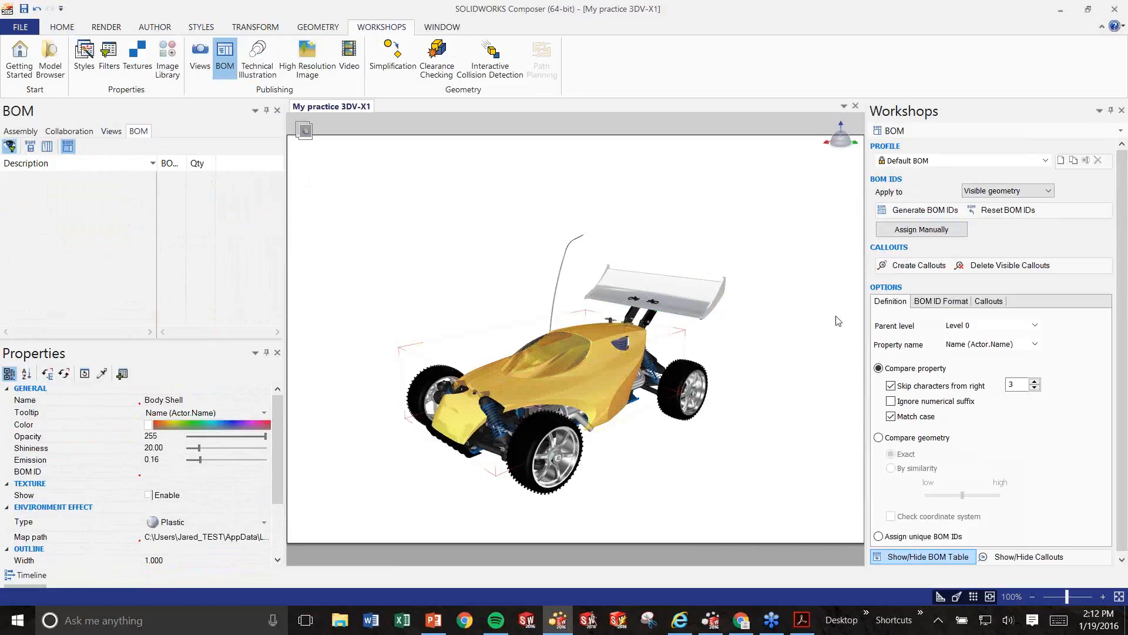
{"action": "left_click", "coordinate": [1121, 110]}
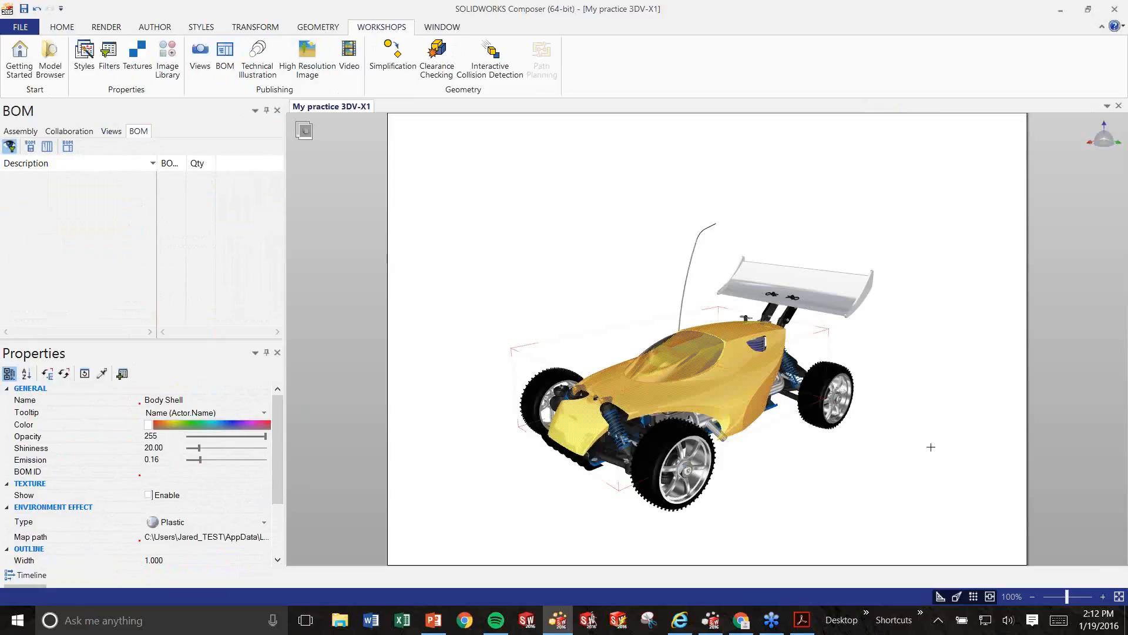
{"action": "left_click", "coordinate": [25, 577]}
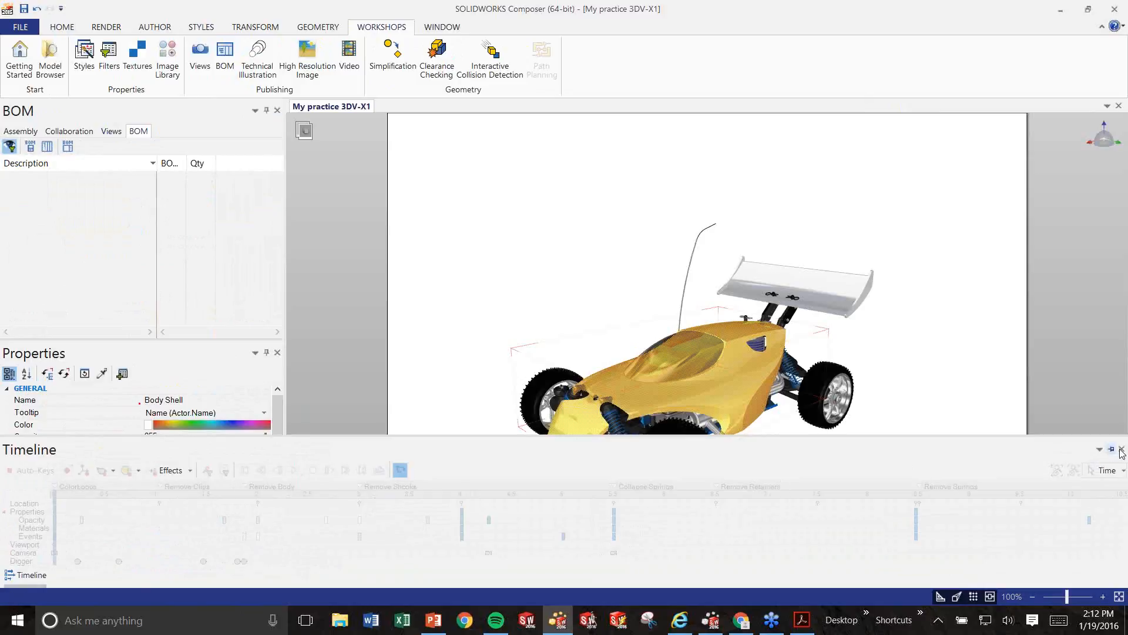
{"action": "left_click", "coordinate": [1068, 390]}
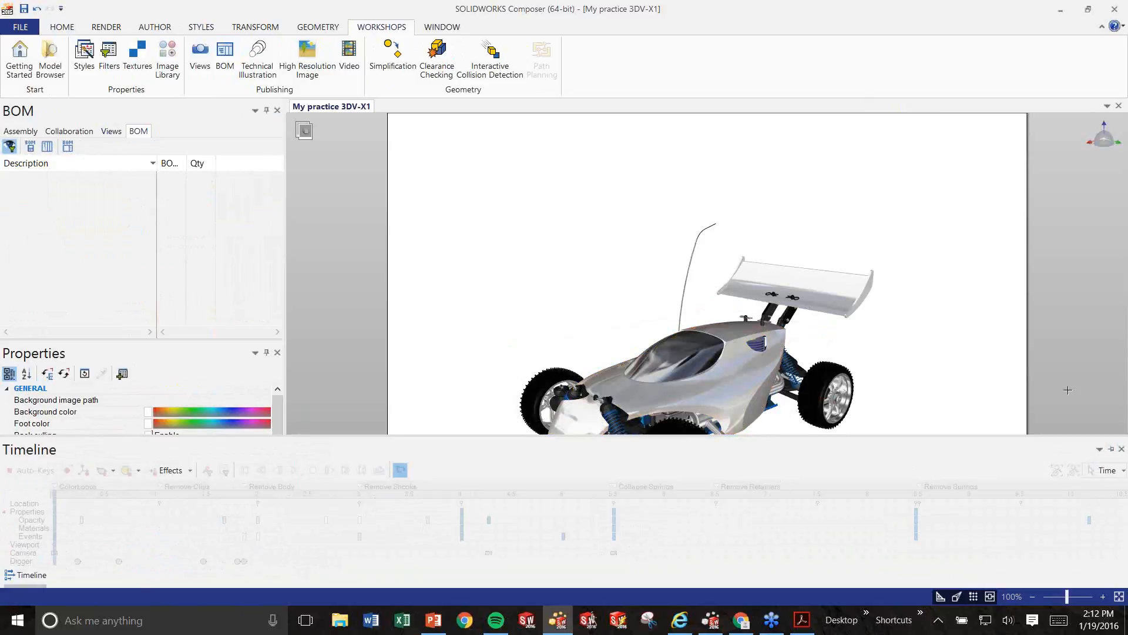
Set the Timeline panel to auto-hide so it collapses.
{"action": "left_click", "coordinate": [1099, 449]}
{"action": "left_click", "coordinate": [1069, 414]}
{"action": "left_click", "coordinate": [1099, 449]}
{"action": "left_click", "coordinate": [1113, 450]}
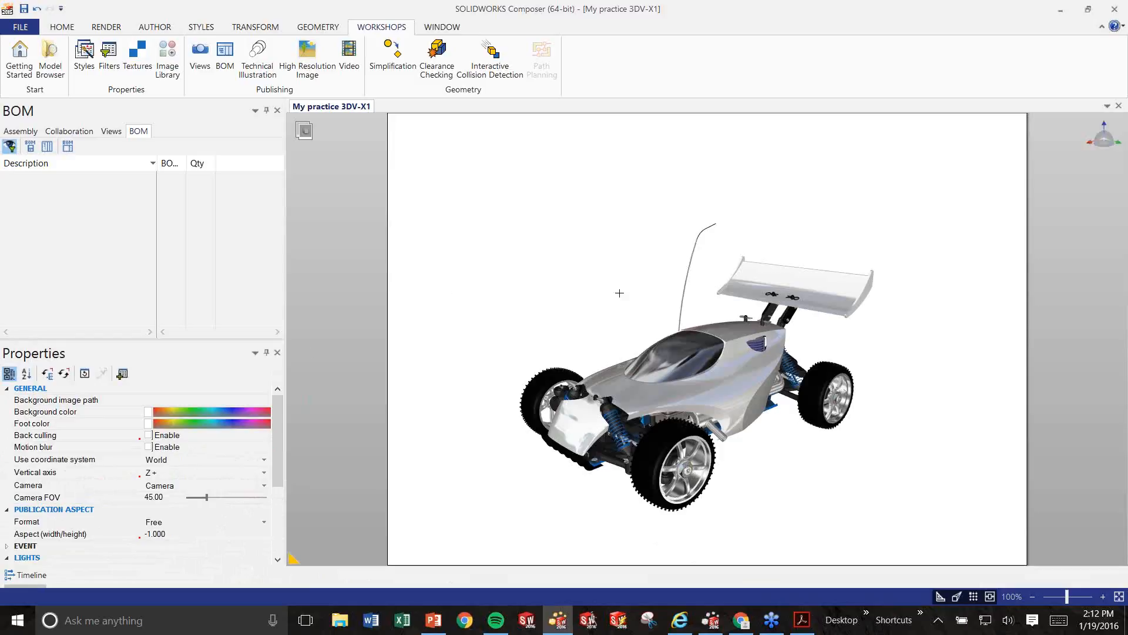
Orbit the buggy, then apply the Color Logos saved view from the Views list.
{"action": "left_click", "coordinate": [111, 131]}
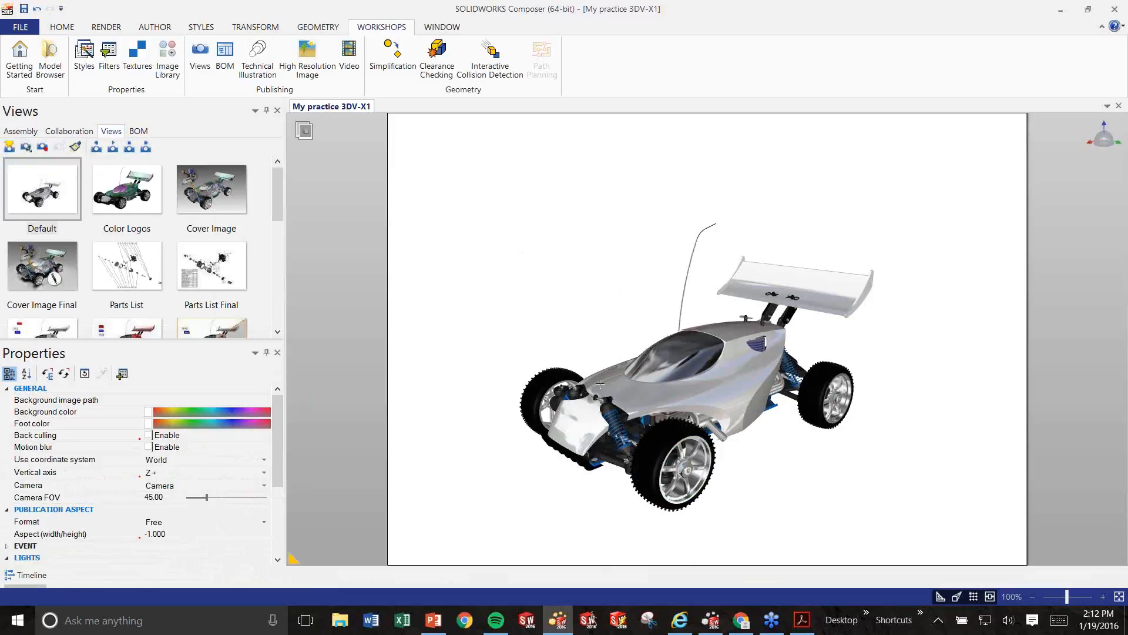
{"action": "right_click_drag", "start_coordinate": [604, 299], "coordinate": [632, 293]}
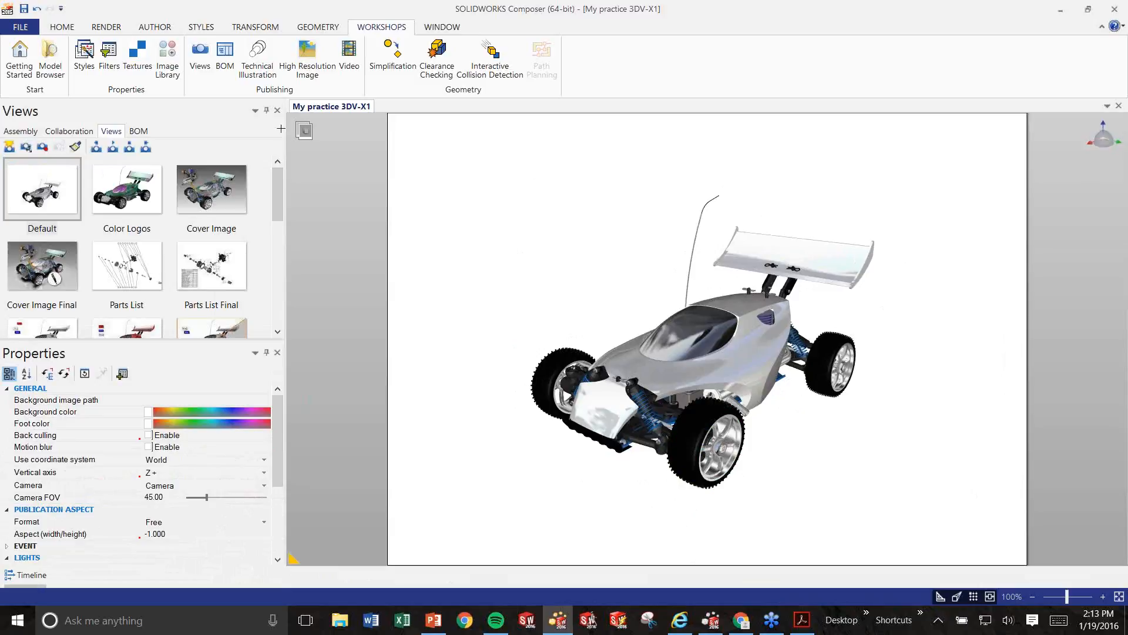
{"action": "left_click", "coordinate": [135, 209]}
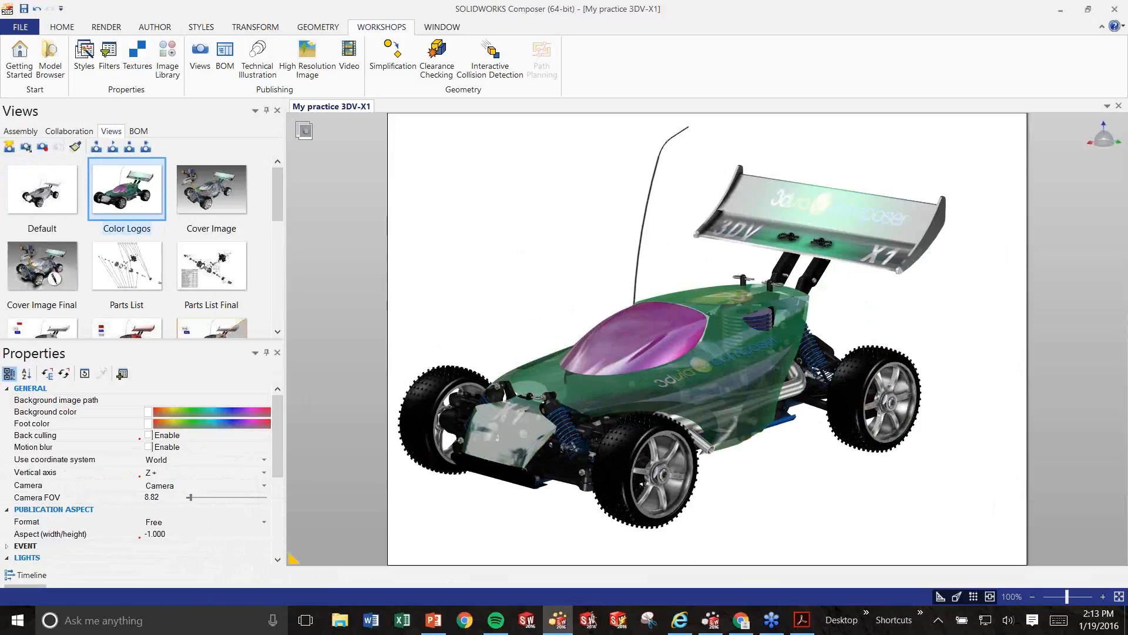
Add labels 'Spoiler - Spoiler bi-blade' at the top right and 'wheel' above the front wheel.
{"action": "left_click", "coordinate": [156, 27]}
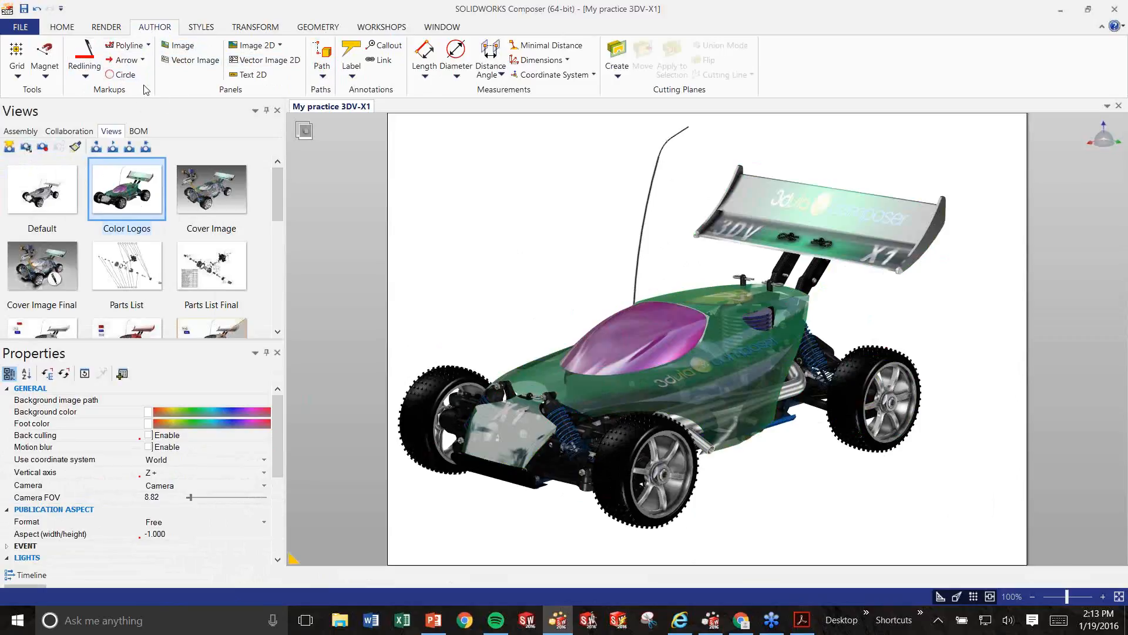
{"action": "left_click", "coordinate": [351, 52]}
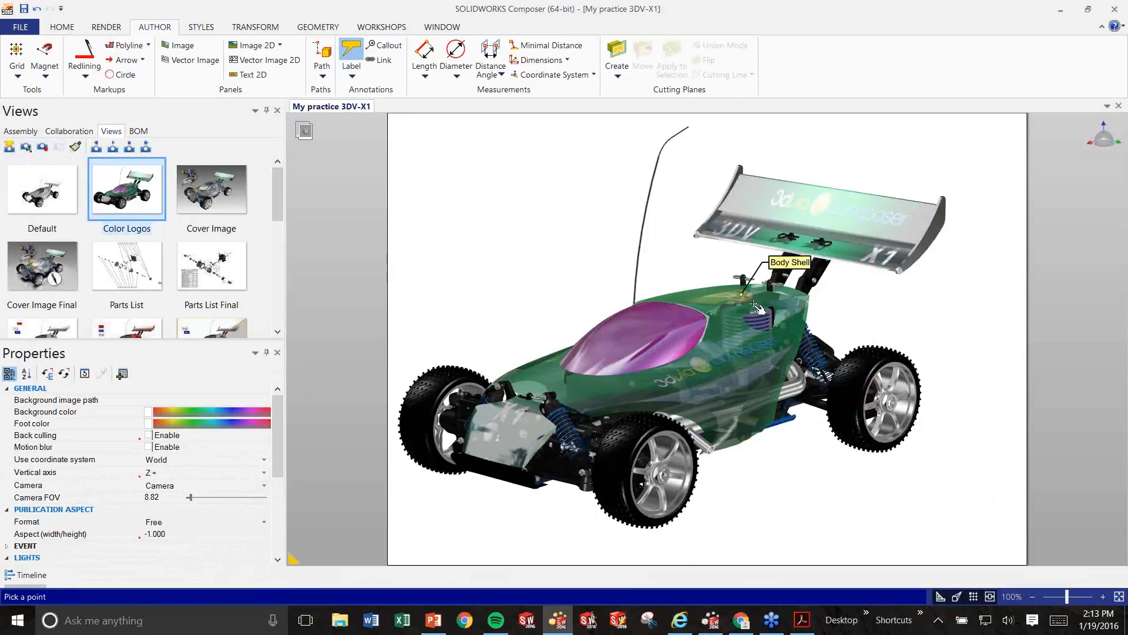
{"action": "left_click", "coordinate": [821, 228]}
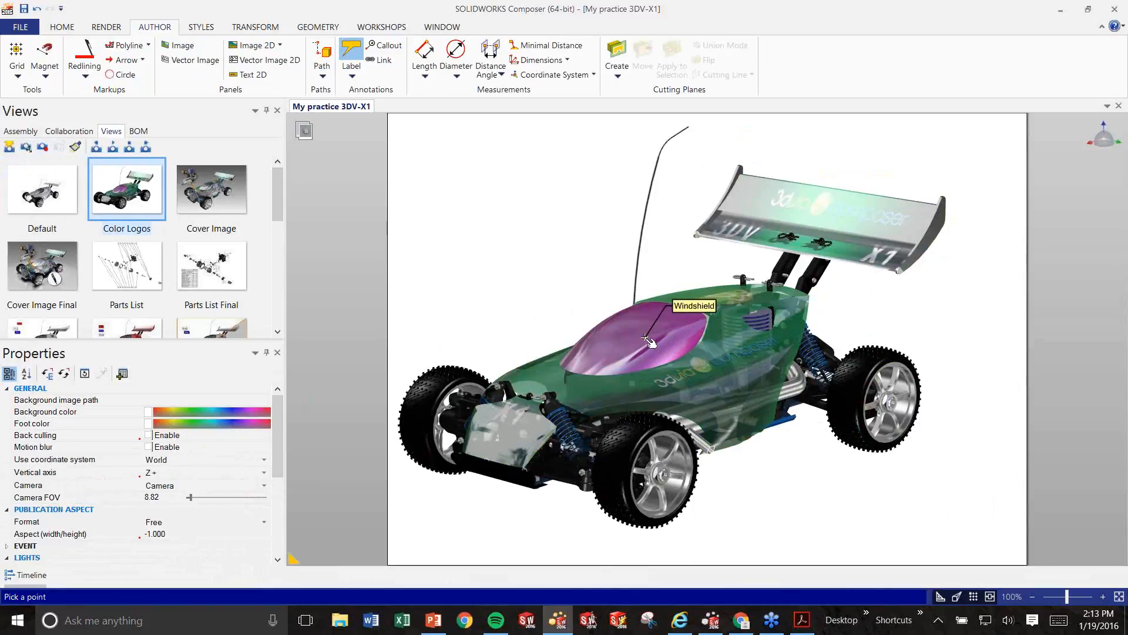
{"action": "left_click", "coordinate": [833, 202]}
{"action": "left_click", "coordinate": [920, 145]}
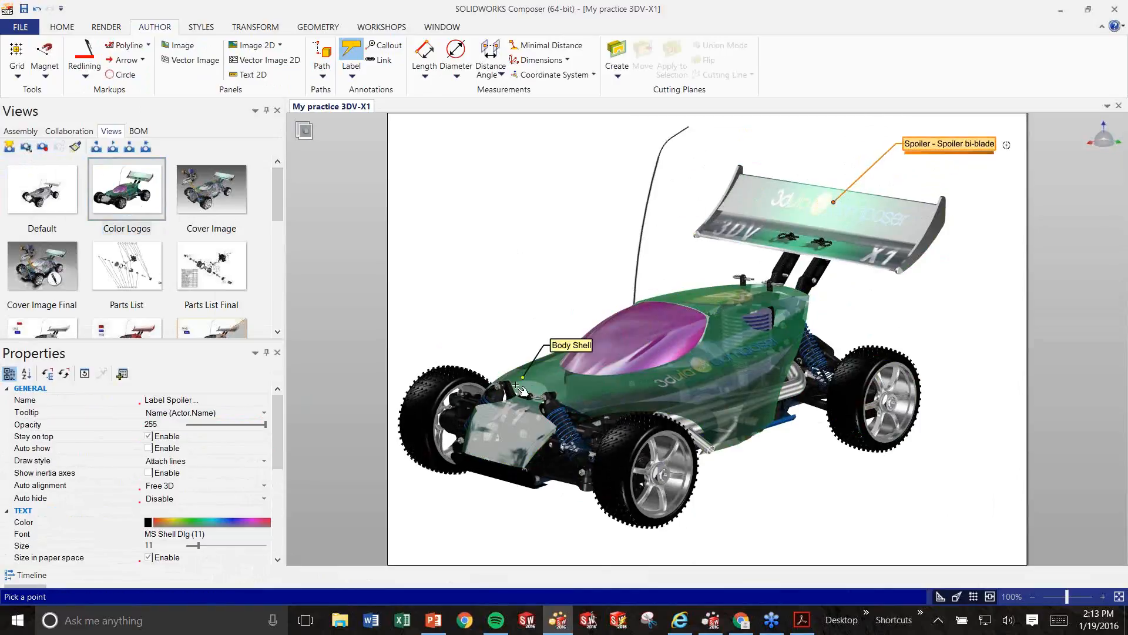
{"action": "left_click", "coordinate": [444, 369]}
{"action": "left_click", "coordinate": [504, 301]}
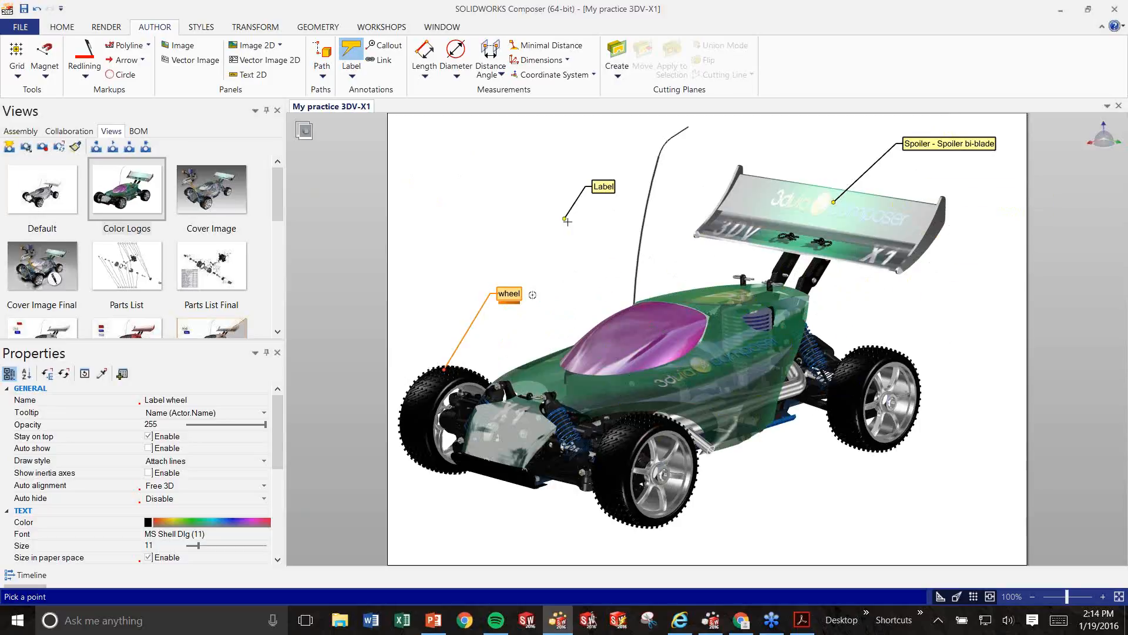
{"action": "key", "text": "Escape"}
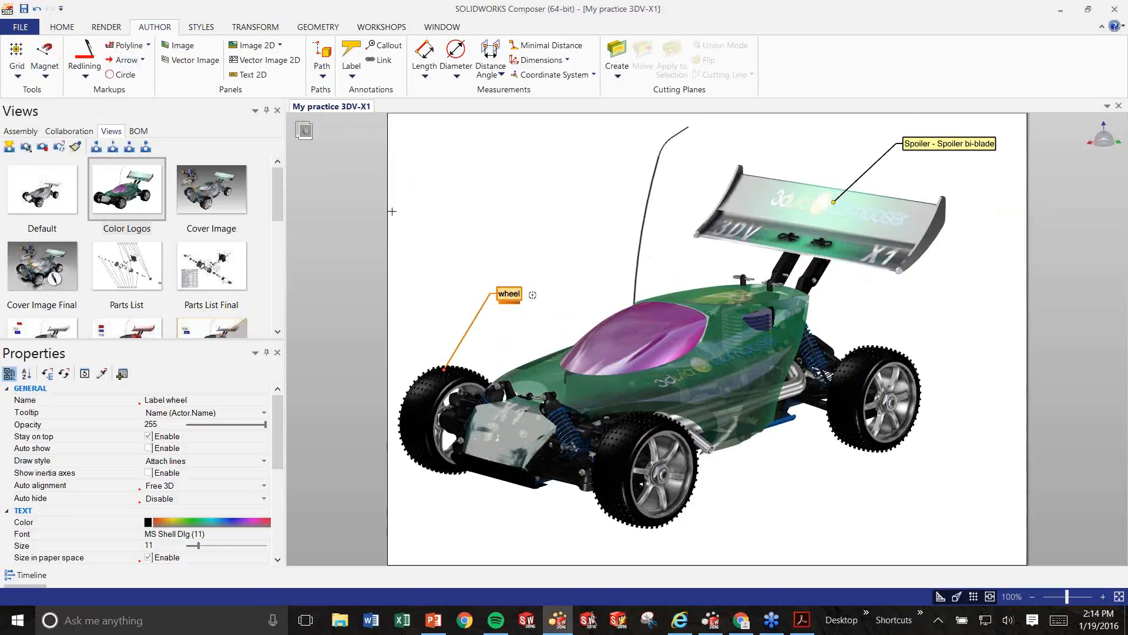
Draw an arrow pointing at the buggy's rear suspension.
{"action": "left_click", "coordinate": [121, 60]}
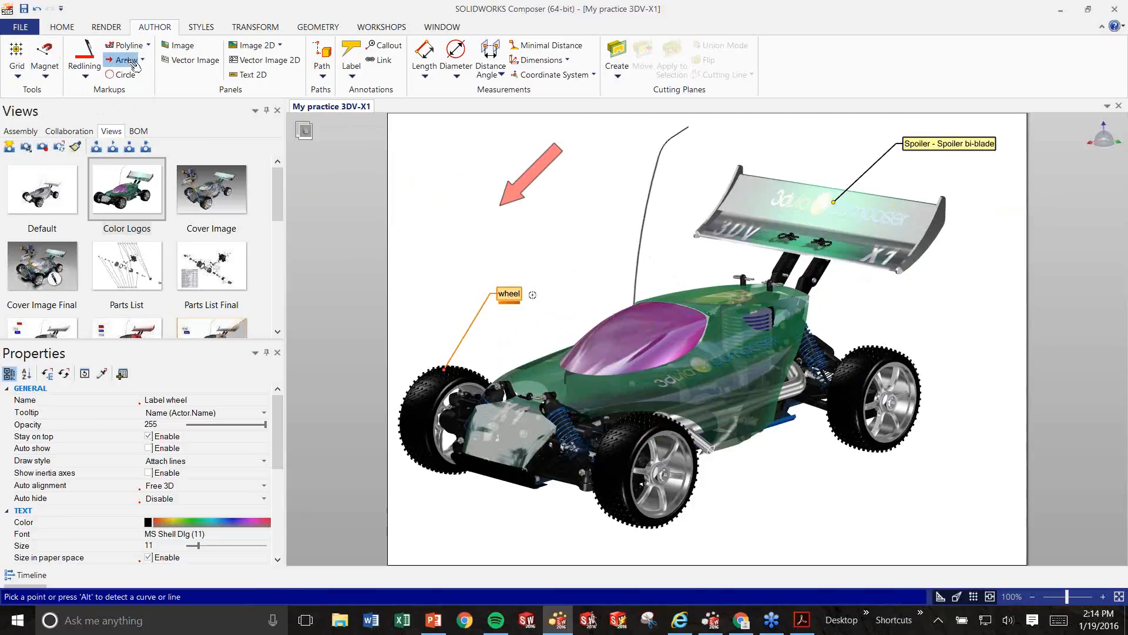
{"action": "left_click", "coordinate": [821, 337]}
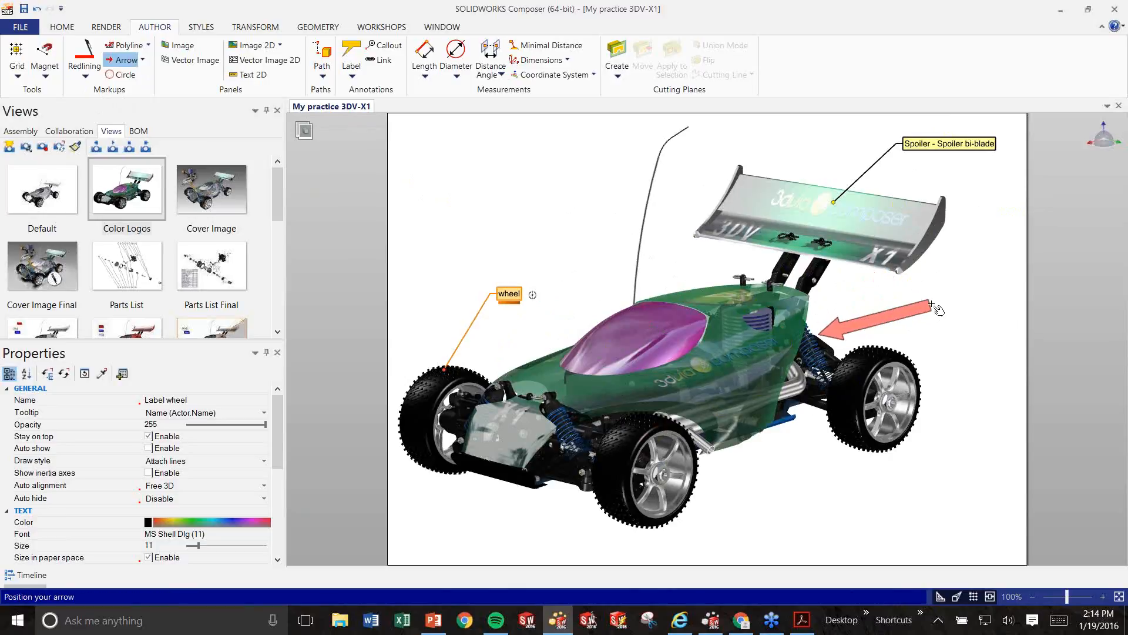
{"action": "left_click", "coordinate": [933, 302]}
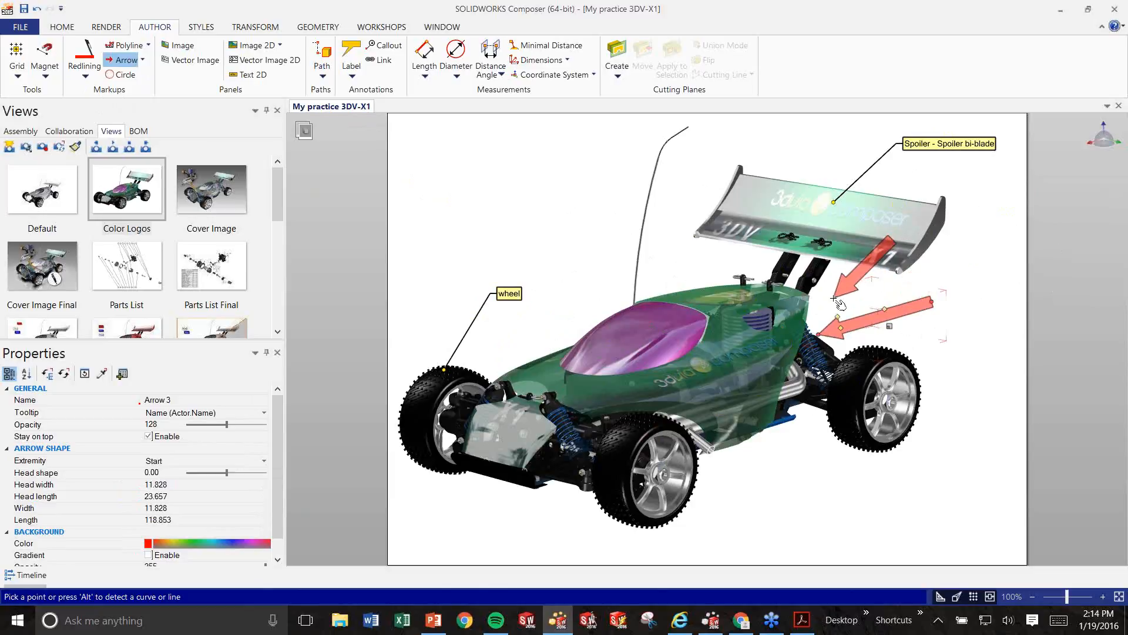
{"action": "key", "text": "Escape"}
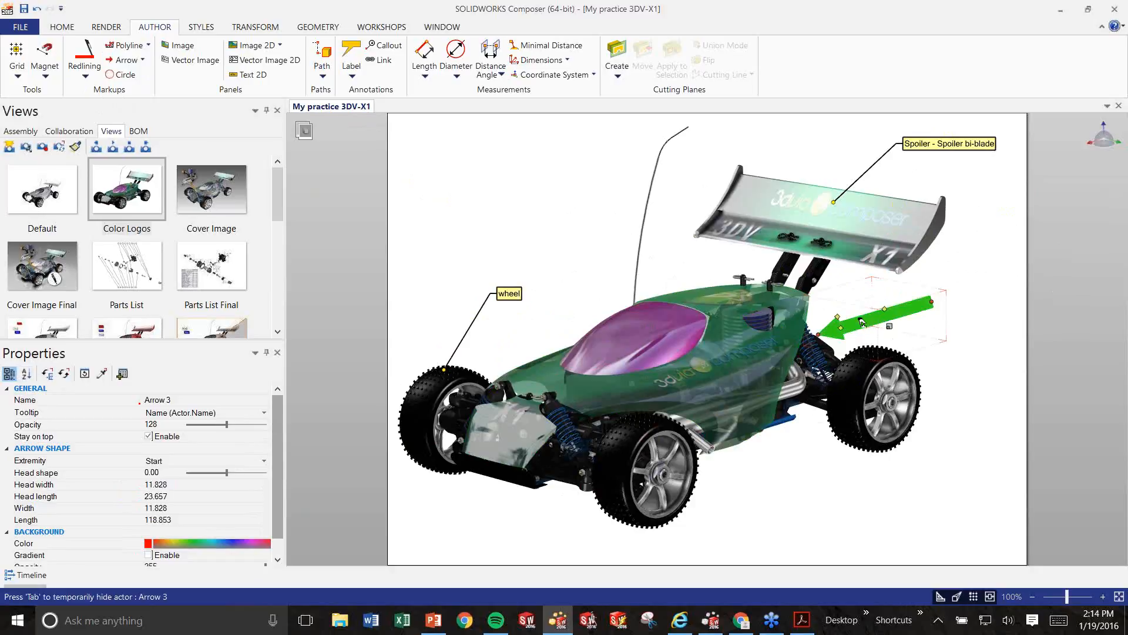
{"action": "left_click", "coordinate": [1015, 386]}
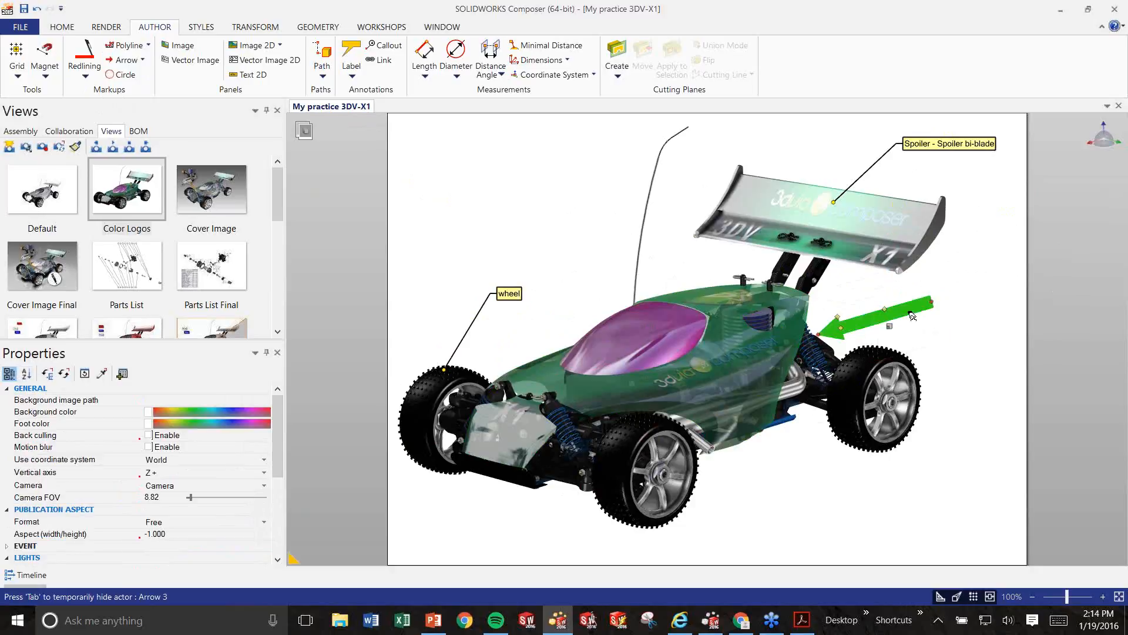
Make the arrow blue, largely transparent, and widen it into a broad block arrow.
{"action": "left_click", "coordinate": [873, 313]}
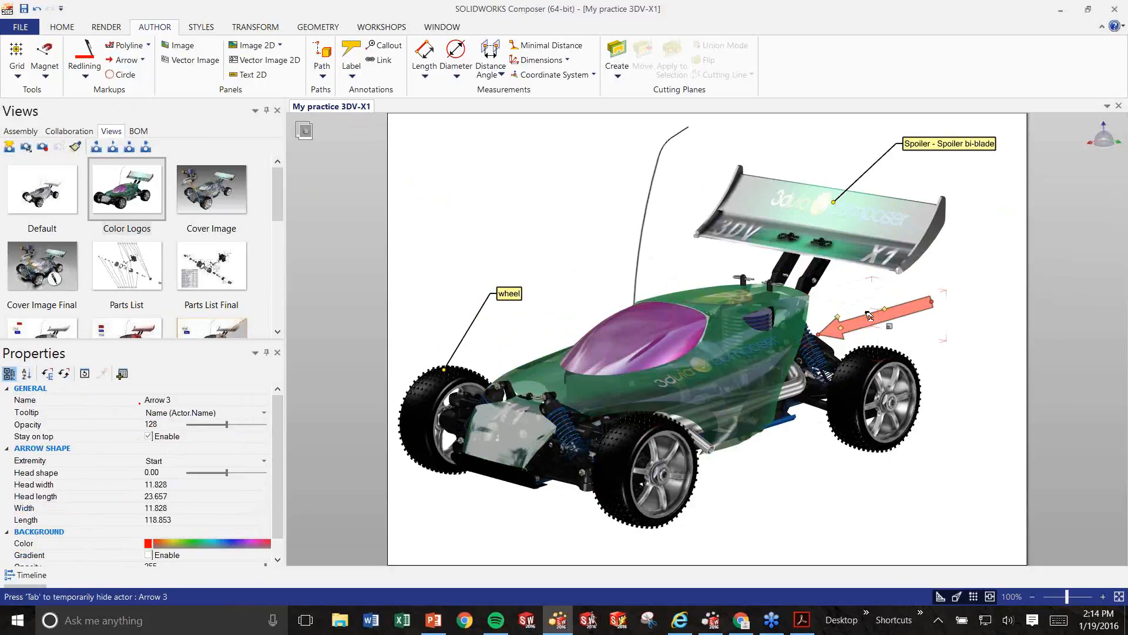
{"action": "left_click", "coordinate": [149, 544]}
{"action": "left_click", "coordinate": [164, 508]}
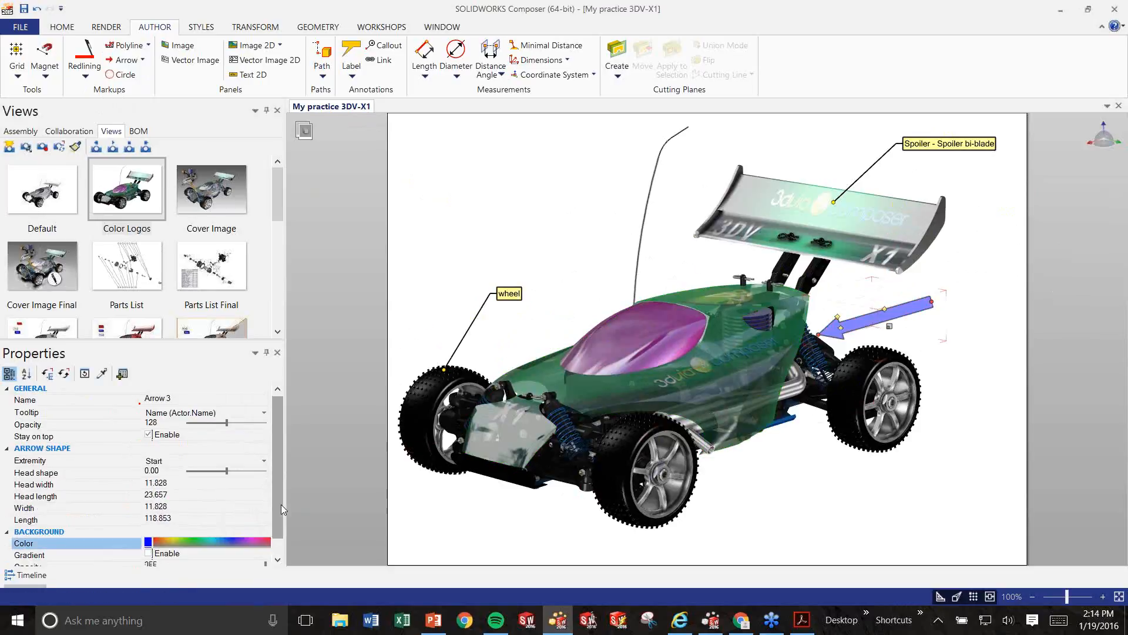
{"action": "scroll", "coordinate": [275, 523], "scroll_direction": "down", "scroll_amount": 1}
{"action": "mouse_move", "coordinate": [266, 546]}
{"action": "left_mouse_down"}
{"action": "mouse_move", "coordinate": [216, 553]}
{"action": "mouse_move", "coordinate": [249, 548]}
{"action": "left_mouse_up"}
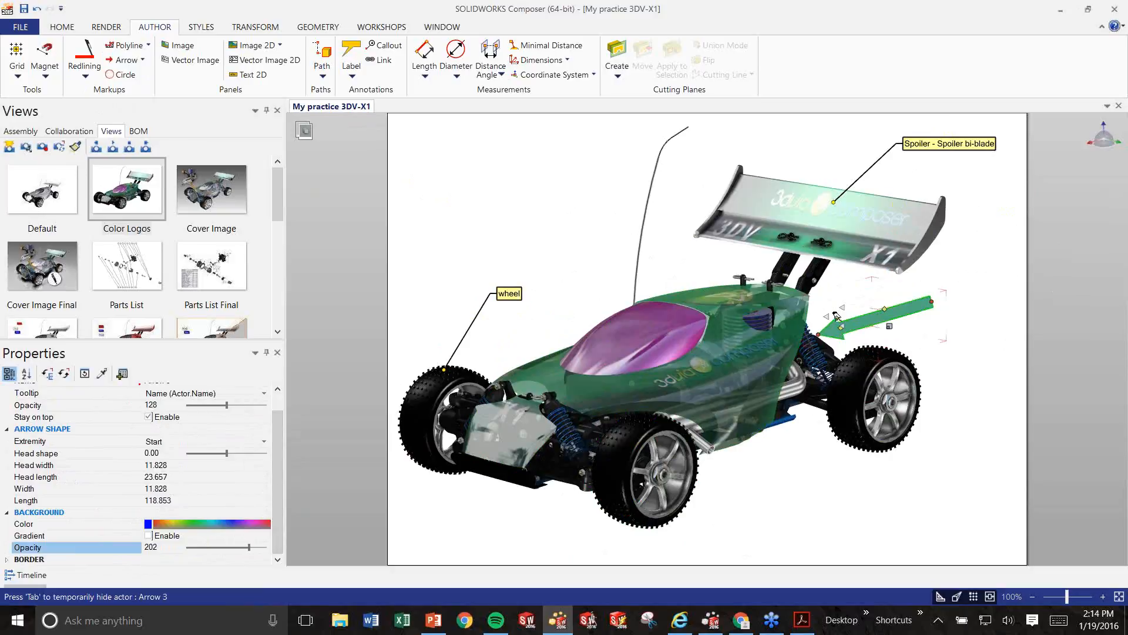
{"action": "left_click_drag", "start_coordinate": [847, 321], "coordinate": [835, 311]}
{"action": "left_click", "coordinate": [989, 353]}
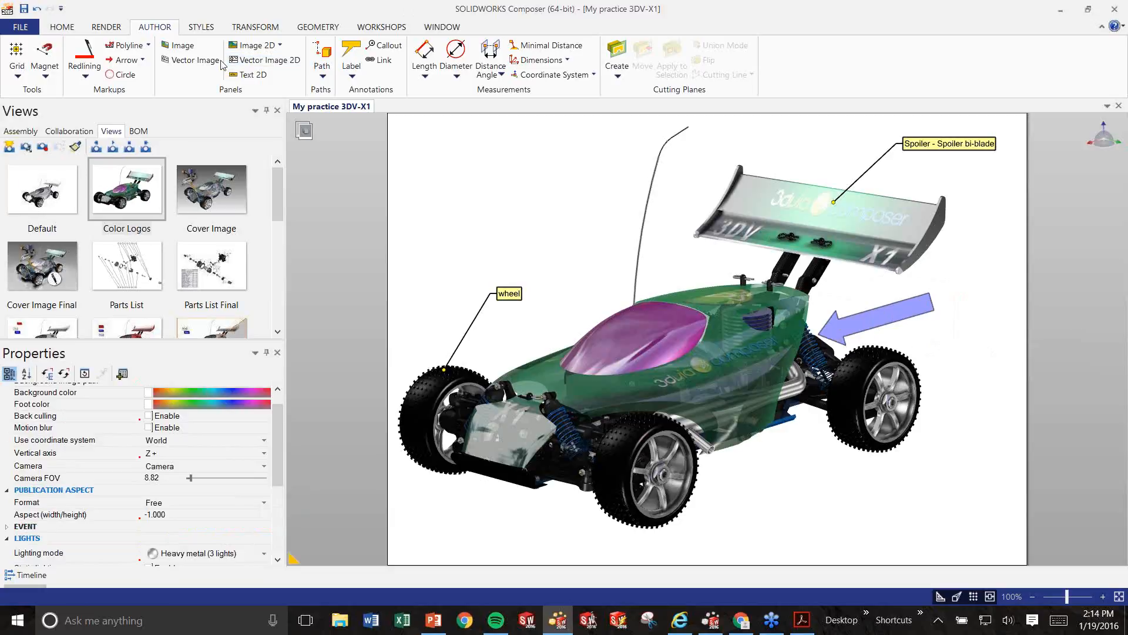
Dimension the rear wheel rim's diameter as Ø75.00 mm, placed beside the wheel.
{"action": "left_click", "coordinate": [454, 59]}
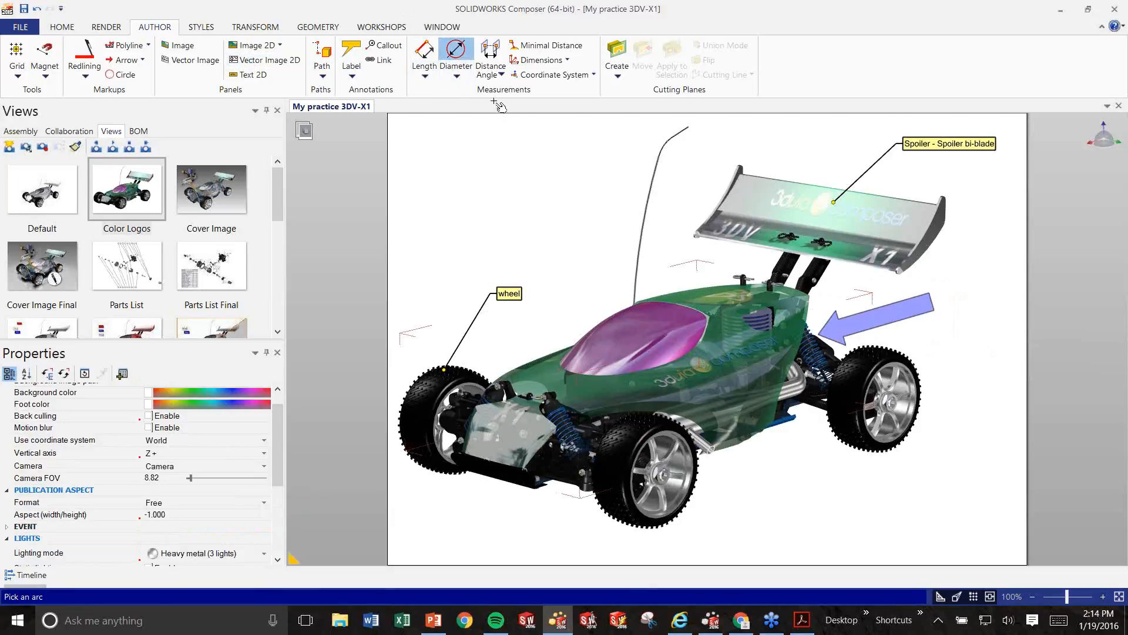
{"action": "left_click", "coordinate": [910, 375]}
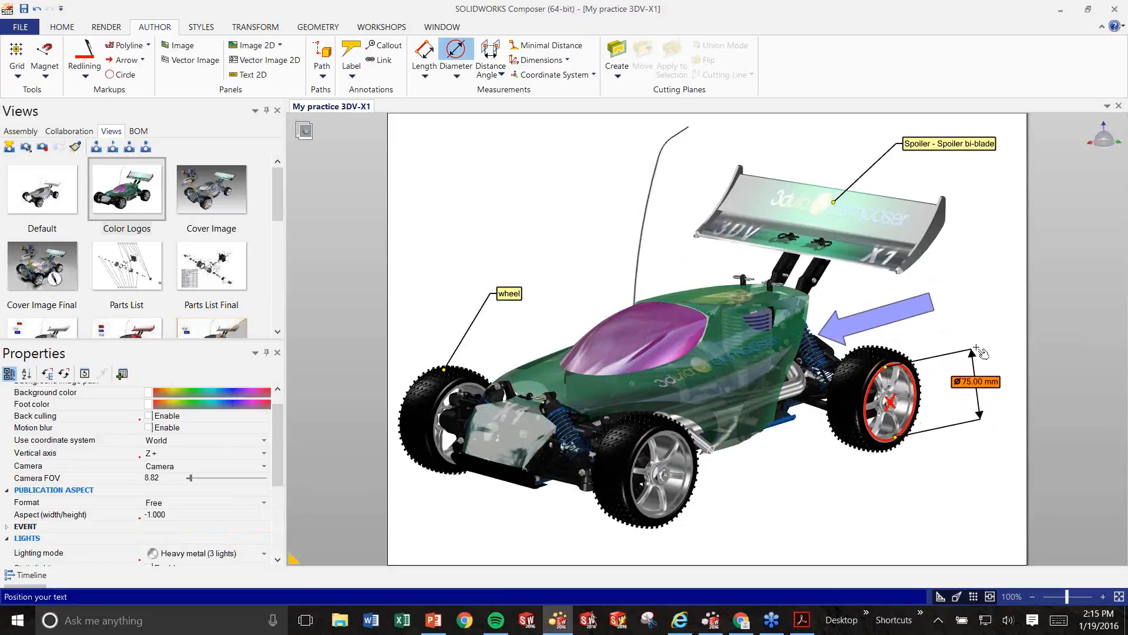
{"action": "left_click", "coordinate": [973, 383]}
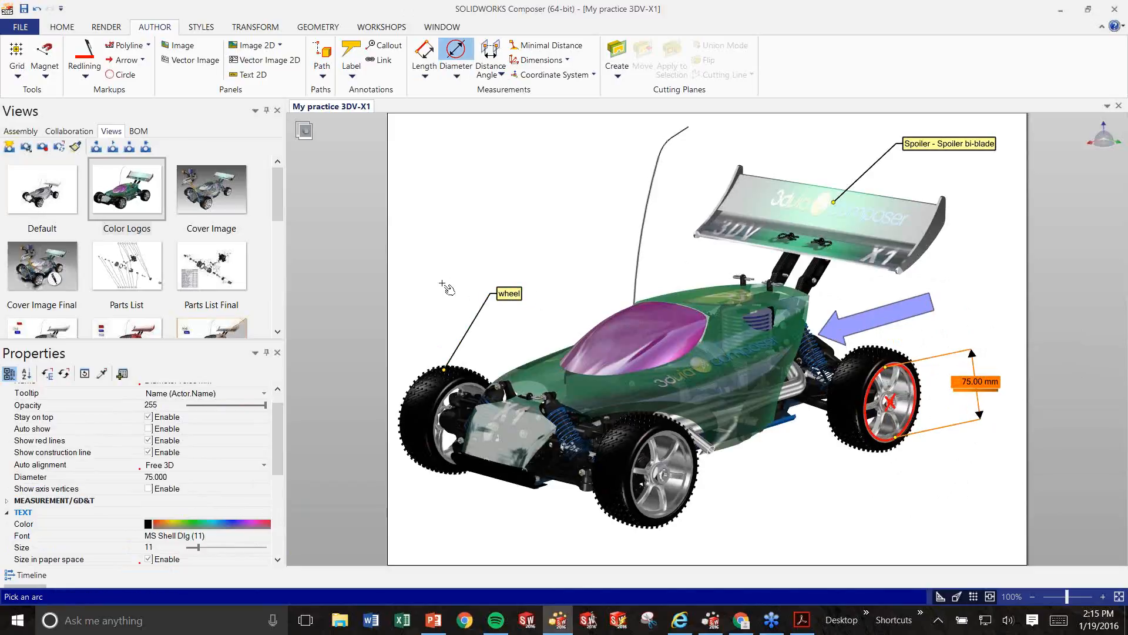
Change the 'Spoiler - Spoiler bi-blade' label's text colour to green.
{"action": "left_click", "coordinate": [509, 295]}
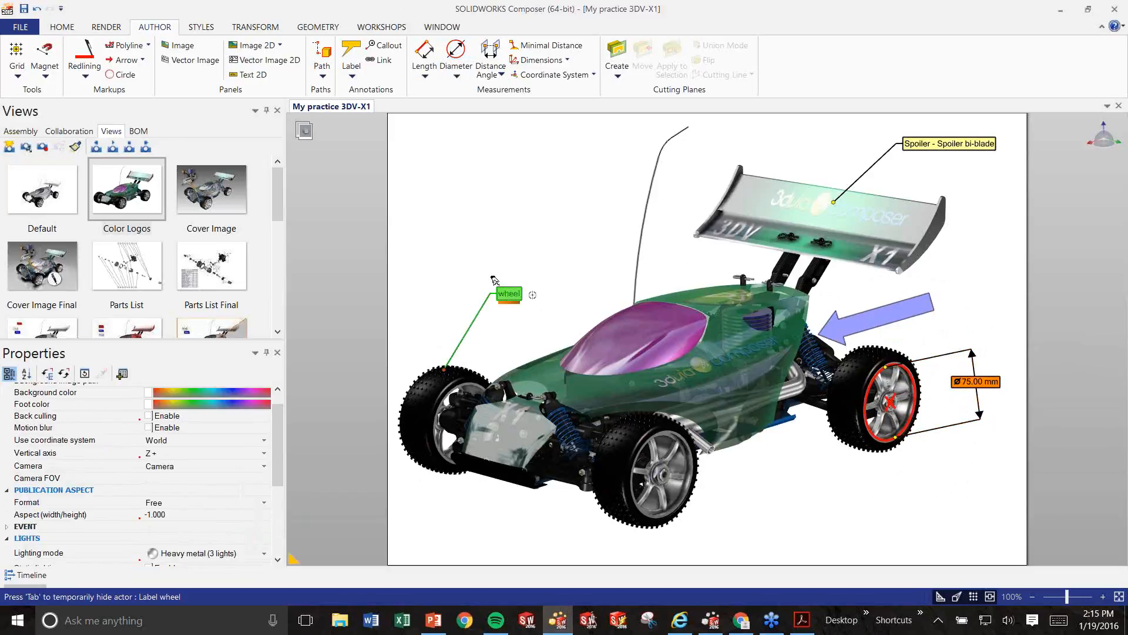
{"action": "left_click", "coordinate": [947, 147]}
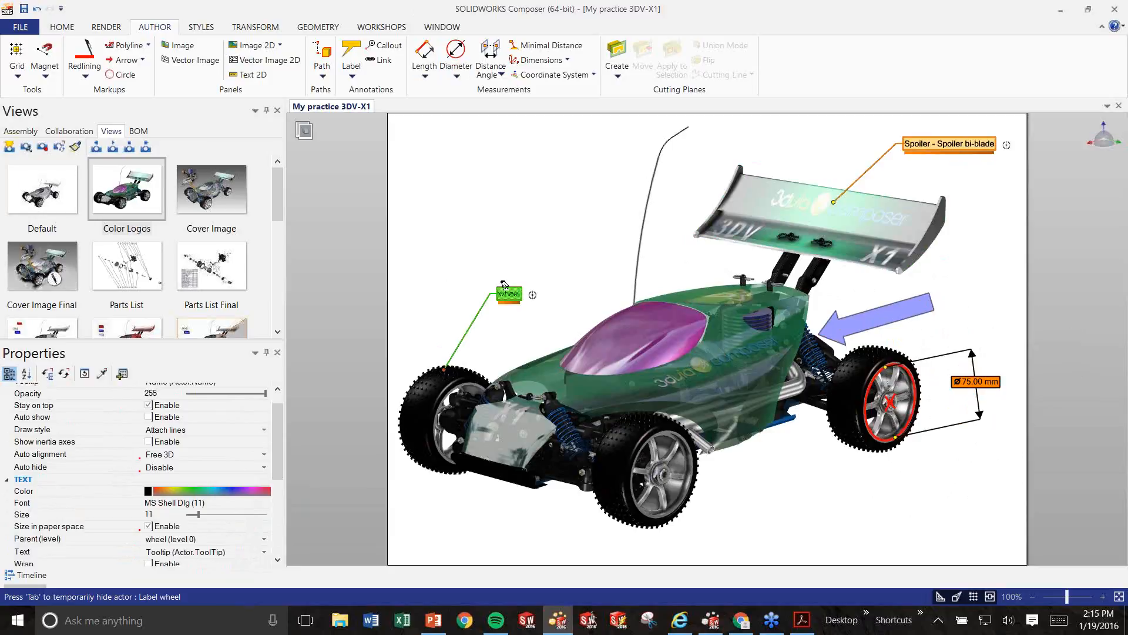
{"action": "left_click", "coordinate": [523, 154]}
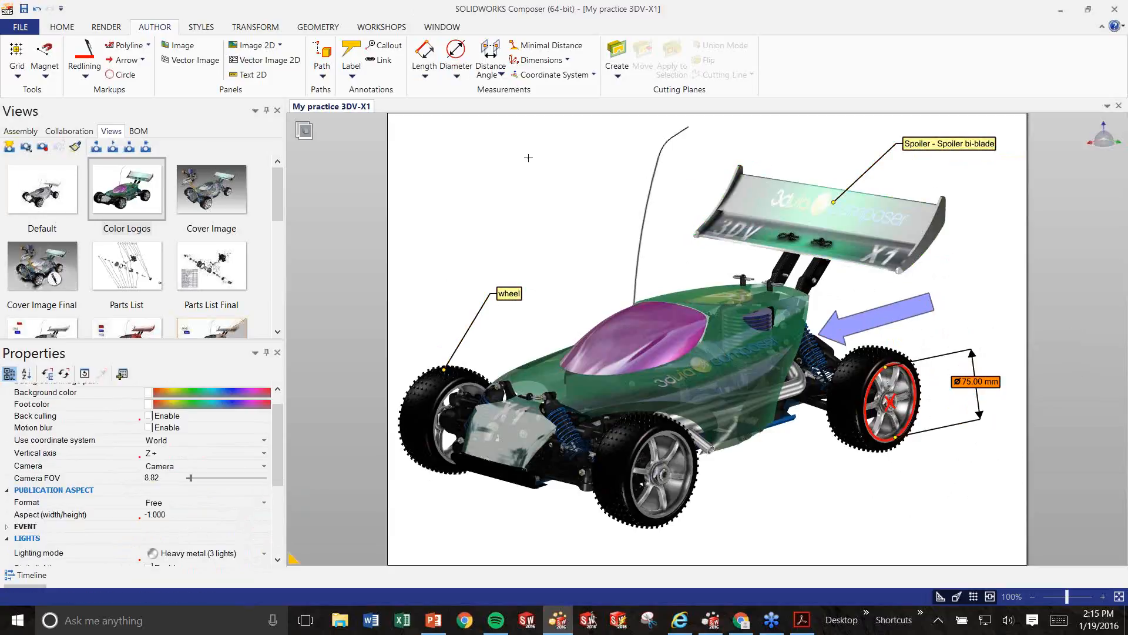
{"action": "left_click", "coordinate": [928, 143]}
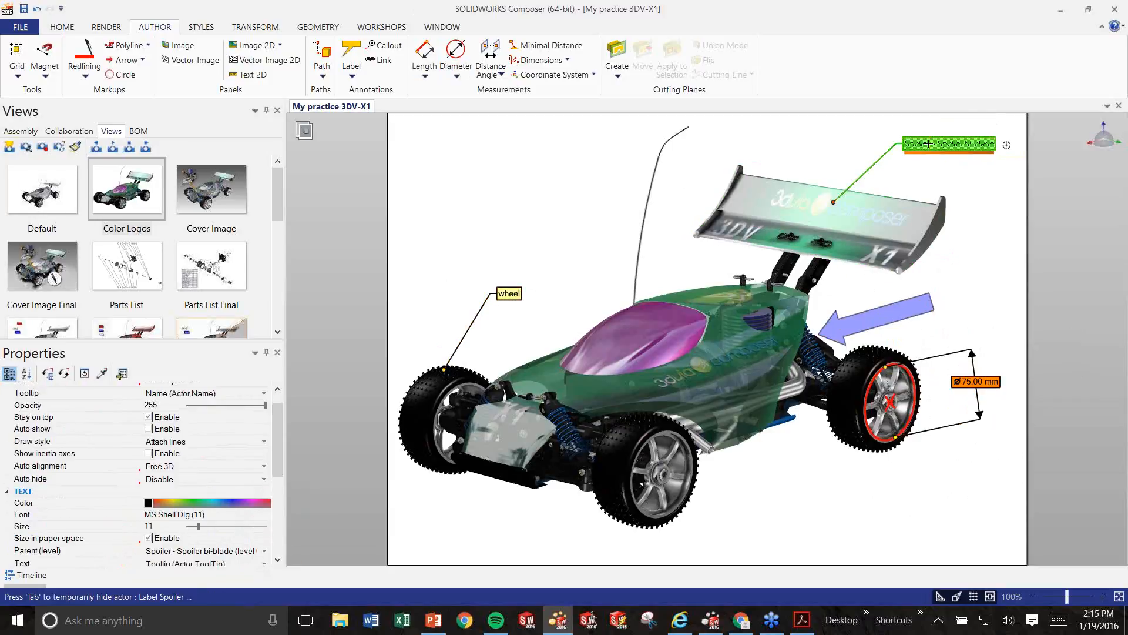
{"action": "left_click", "coordinate": [148, 503]}
{"action": "left_click", "coordinate": [166, 518]}
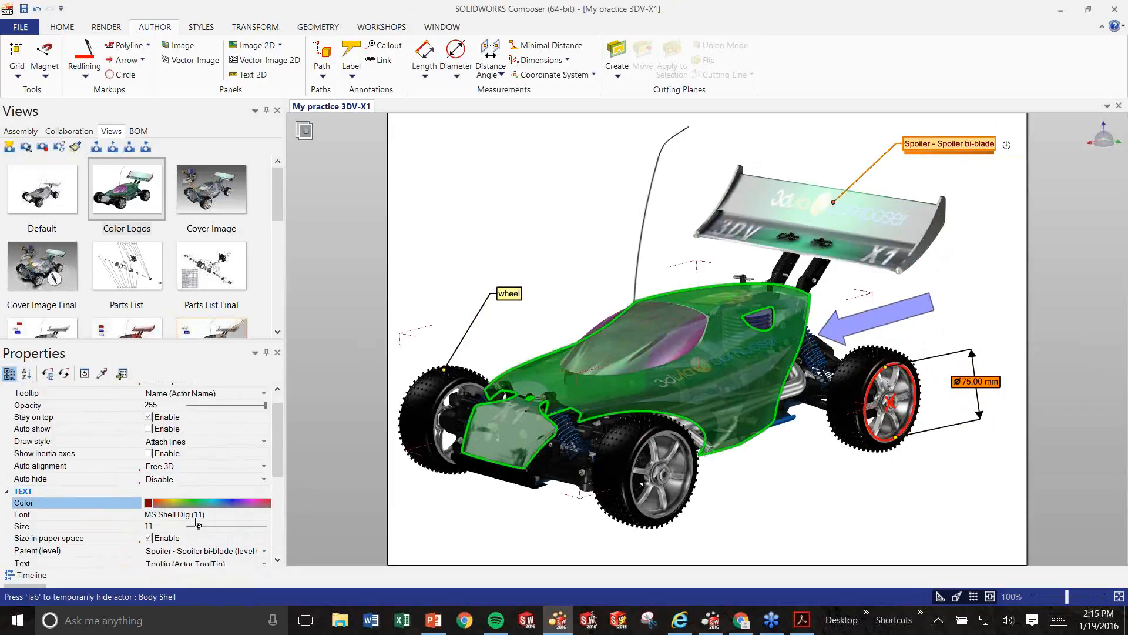
{"action": "left_click", "coordinate": [152, 505]}
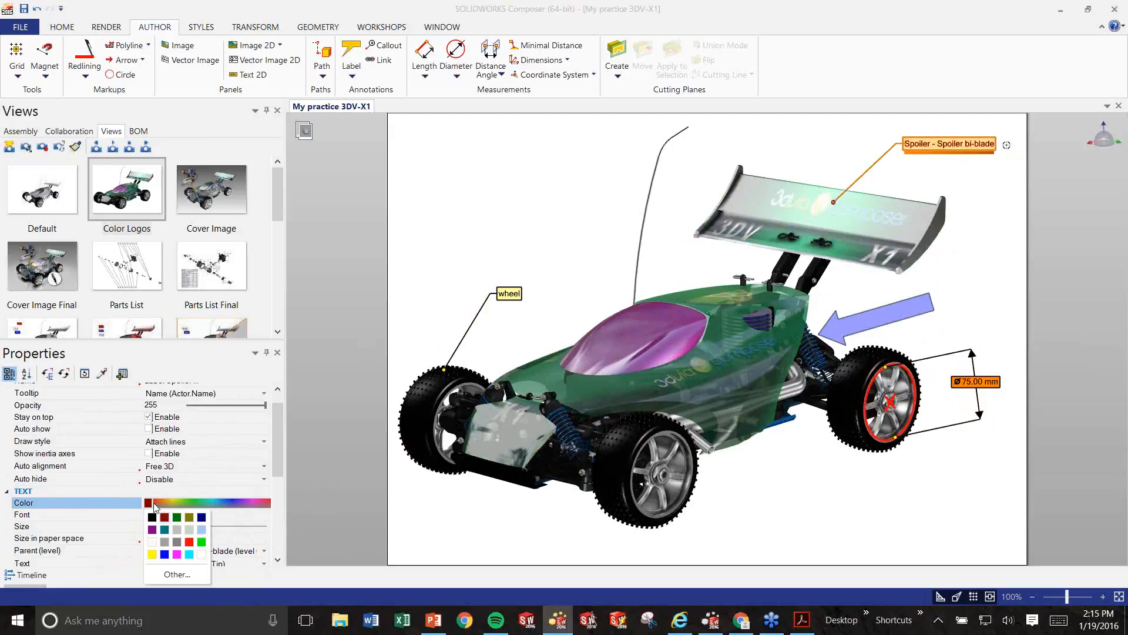
{"action": "left_click", "coordinate": [192, 519]}
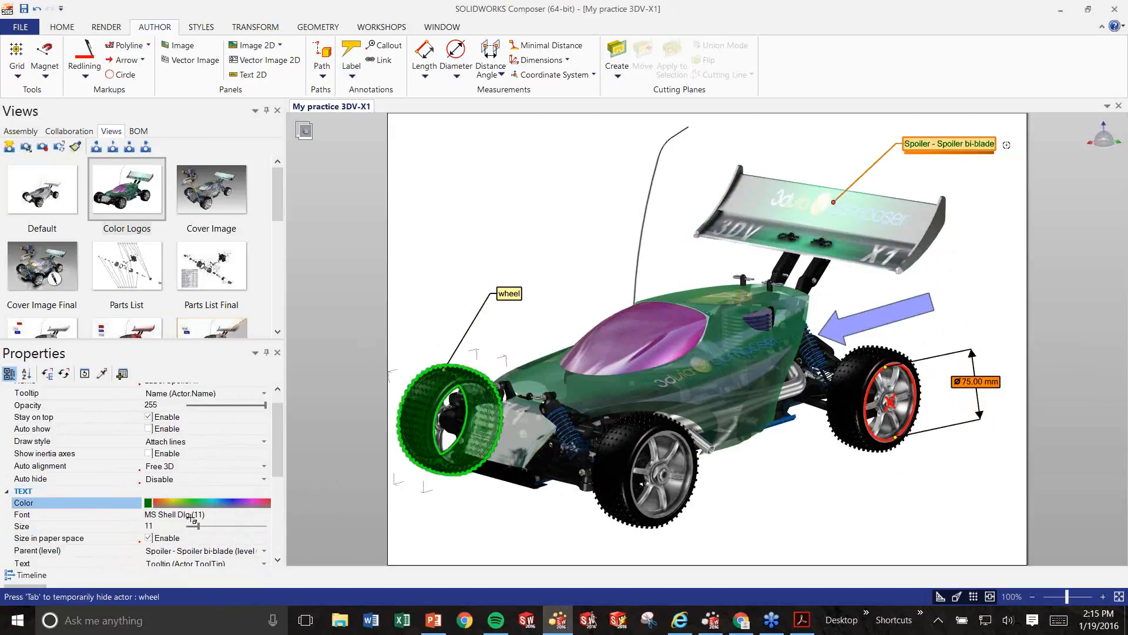
{"action": "left_click", "coordinate": [999, 212]}
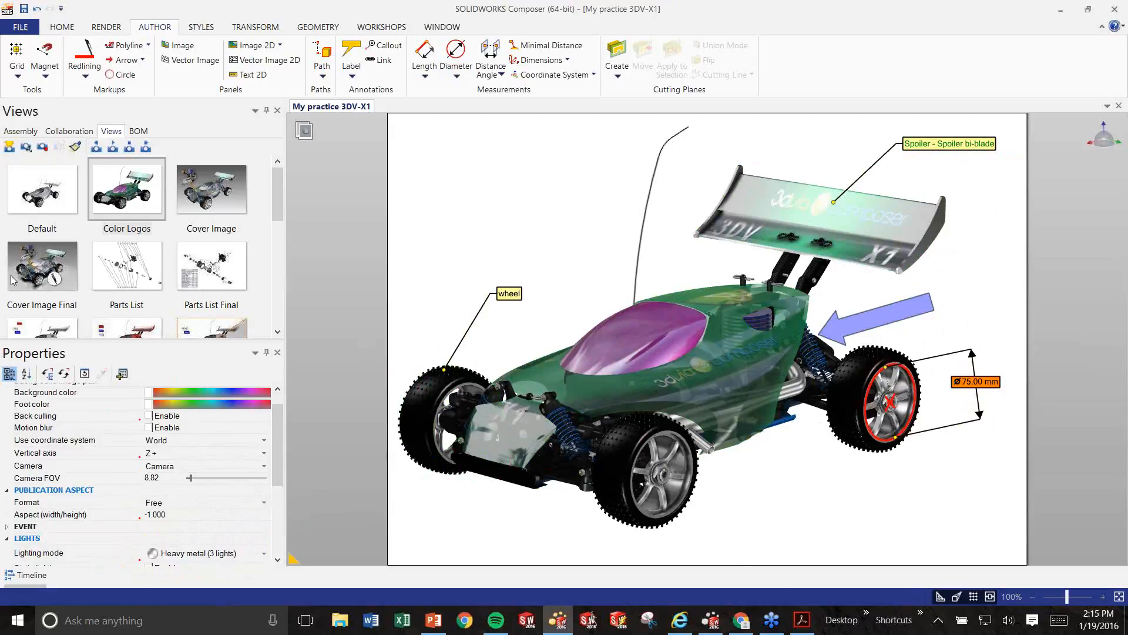
Update the Color Logos view with the annotations, switch to Cover Image, and open Workshops.
{"action": "left_click", "coordinate": [207, 210]}
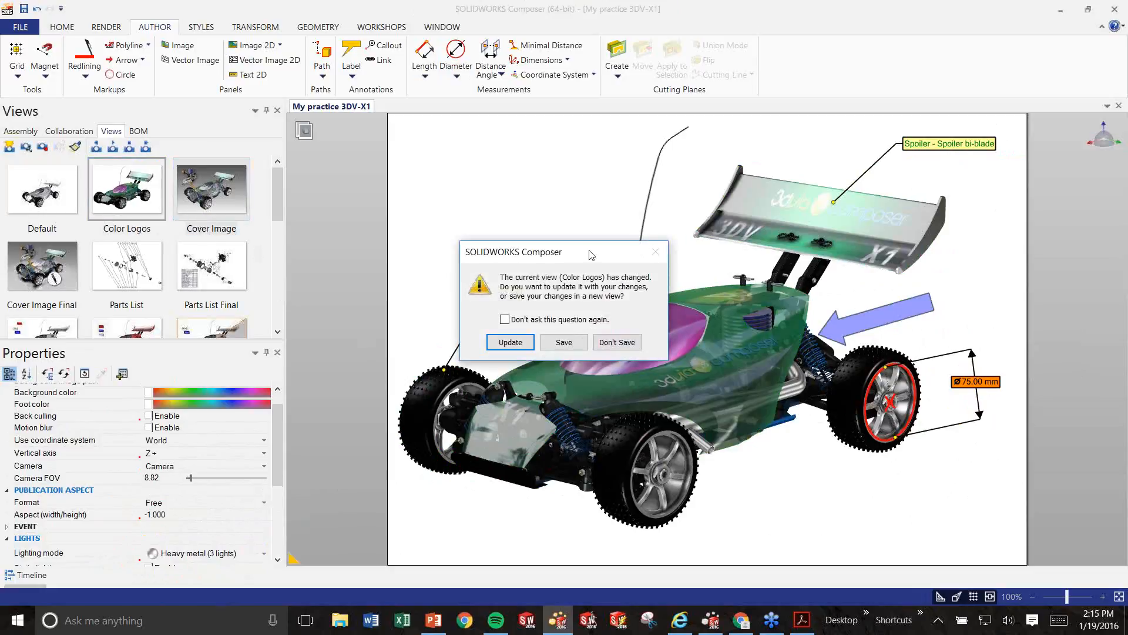
{"action": "left_click", "coordinate": [509, 344]}
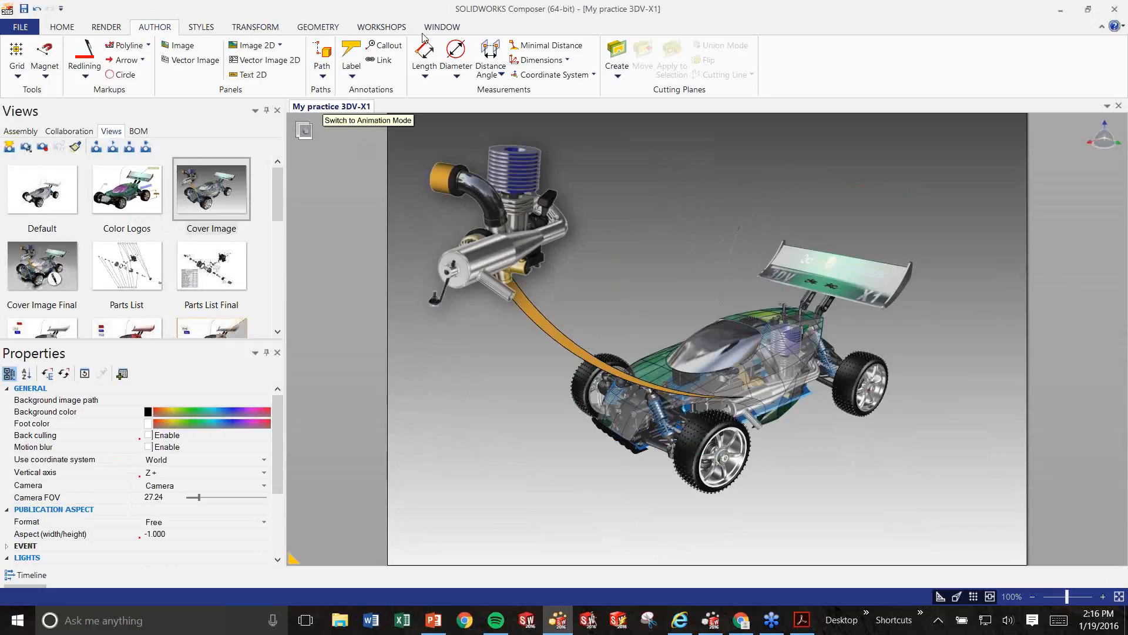
{"action": "left_click", "coordinate": [391, 27]}
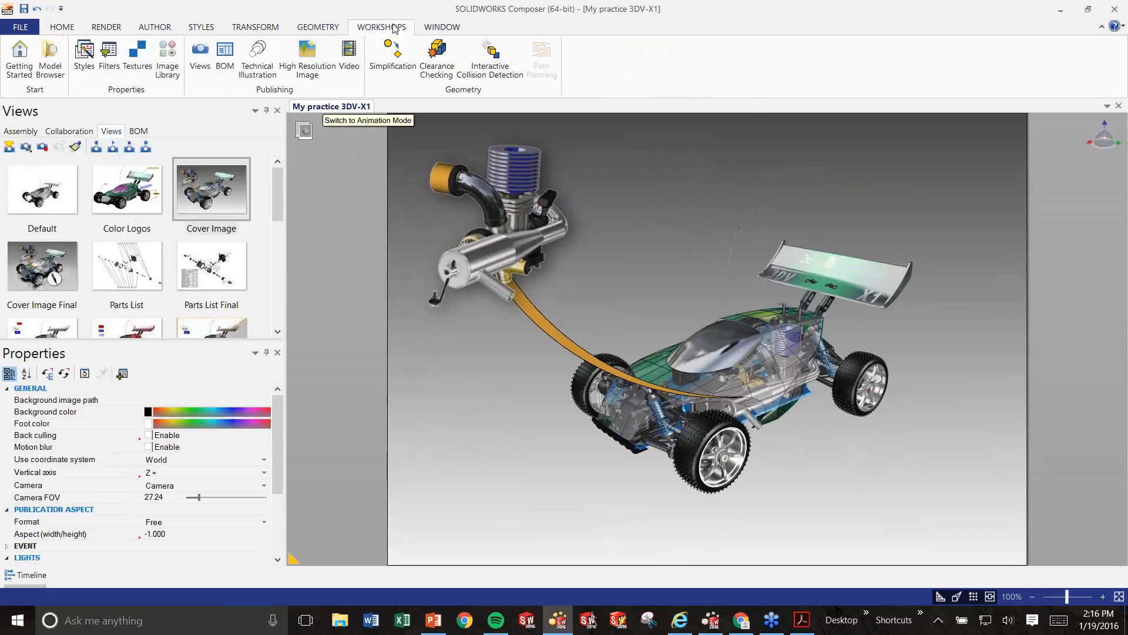
Open the Technical Illustration workshop and pick the Rear Shock selection set.
{"action": "left_click", "coordinate": [261, 71]}
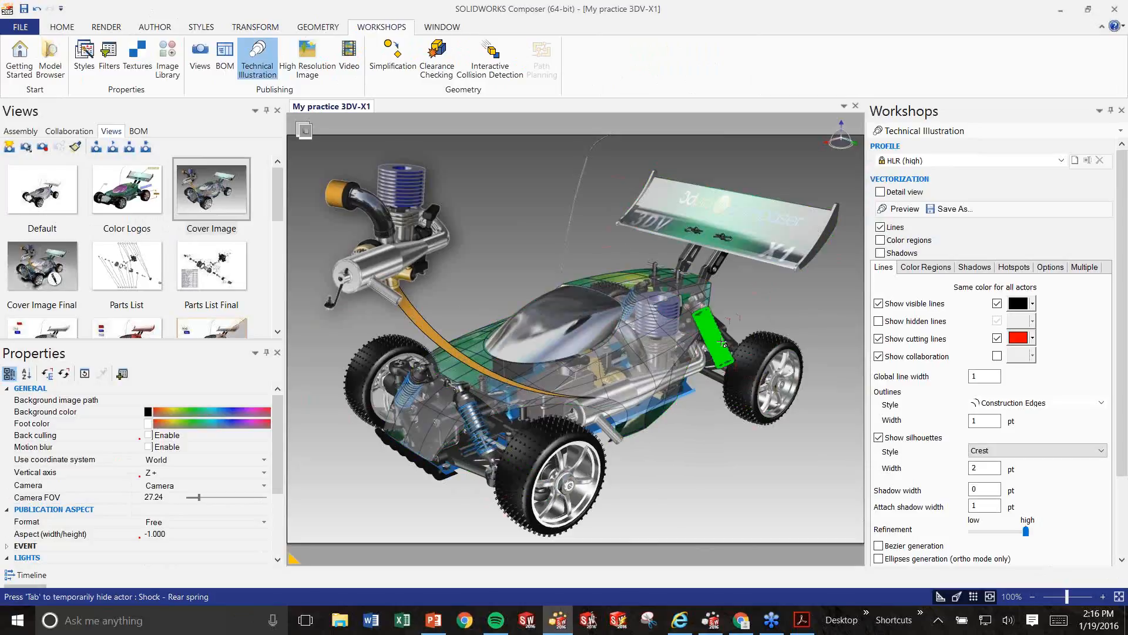
{"action": "left_click", "coordinate": [18, 132]}
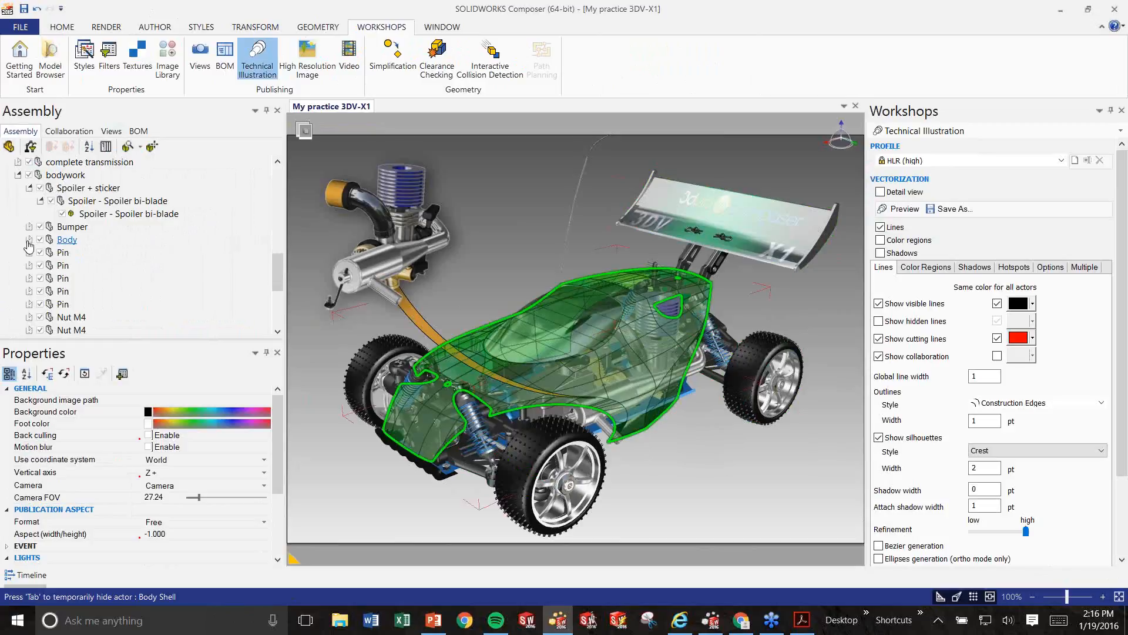
{"action": "left_click", "coordinate": [69, 131]}
{"action": "left_click", "coordinate": [20, 131]}
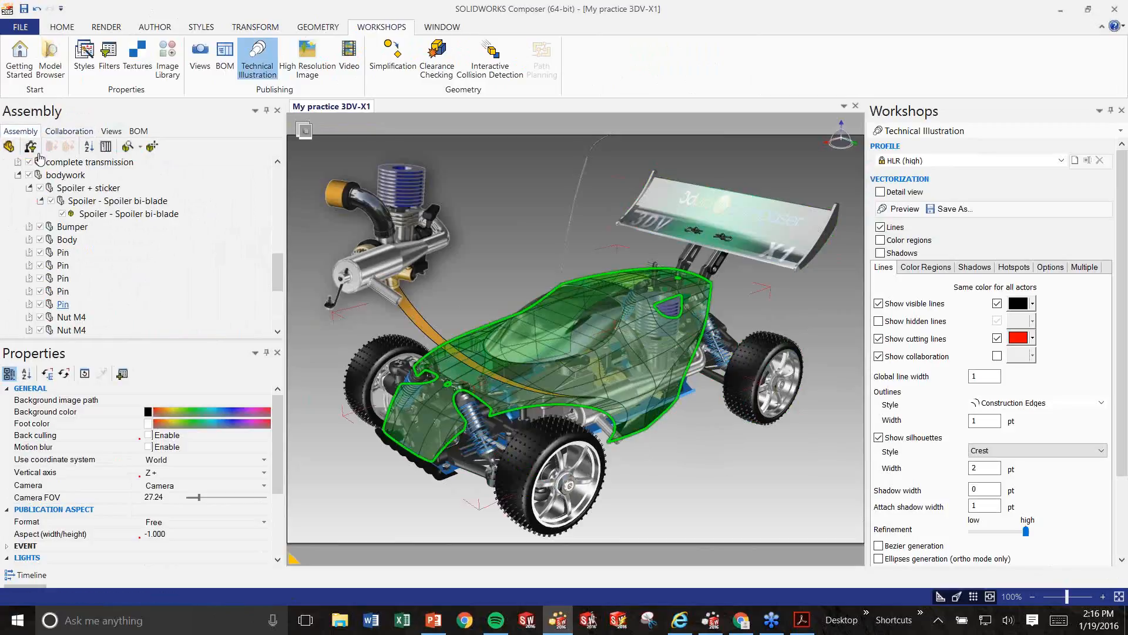
{"action": "scroll", "coordinate": [39, 158], "scroll_direction": "down", "scroll_amount": 4}
{"action": "left_click", "coordinate": [60, 304]}
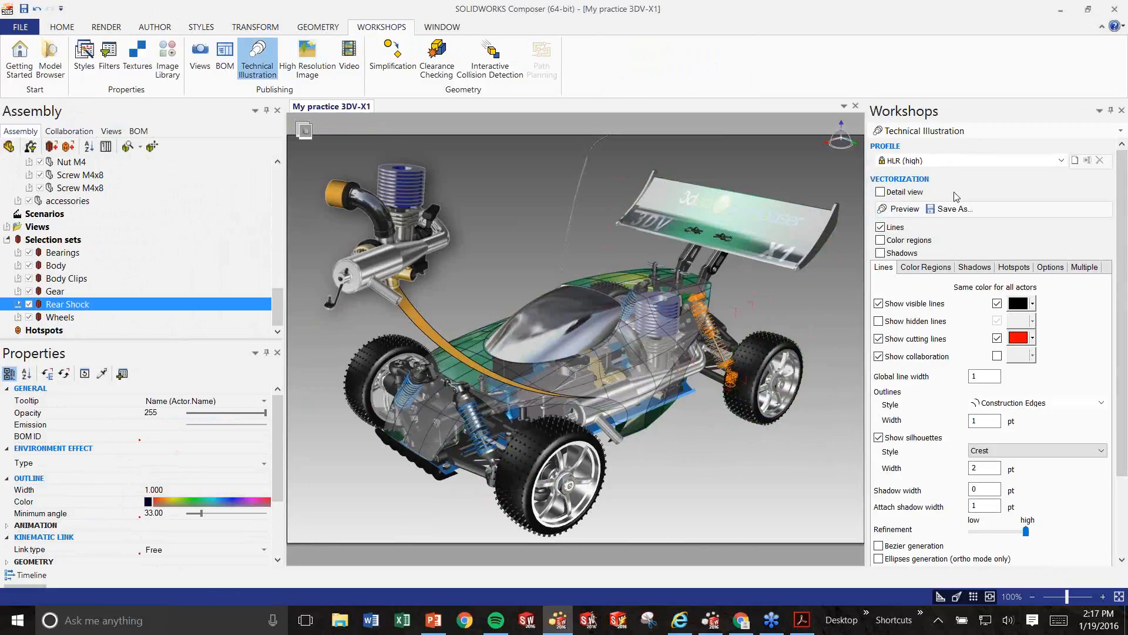
Create a rear shock detail image, then move it to the lower right and shrink it.
{"action": "left_click", "coordinate": [881, 193]}
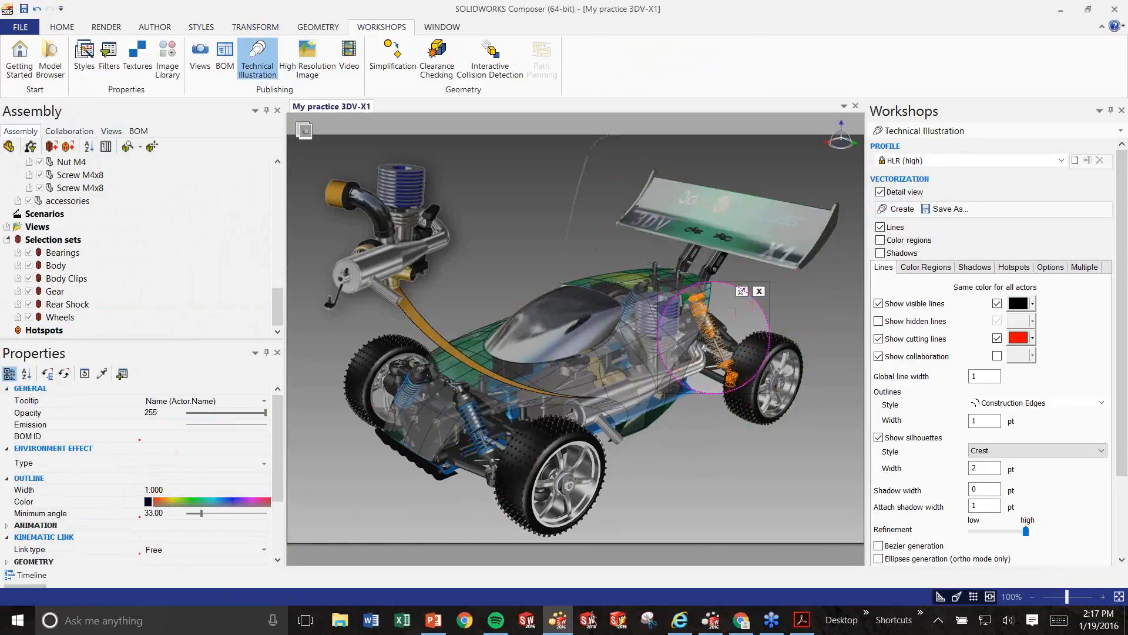
{"action": "left_click", "coordinate": [888, 211]}
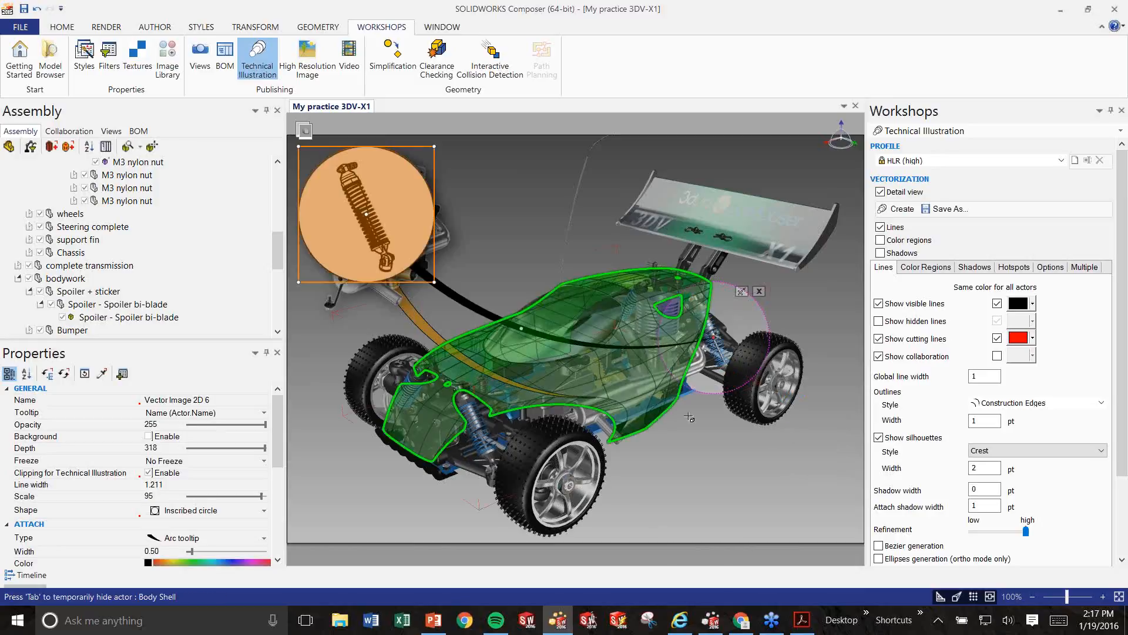
{"action": "left_click_drag", "start_coordinate": [415, 147], "coordinate": [831, 395]}
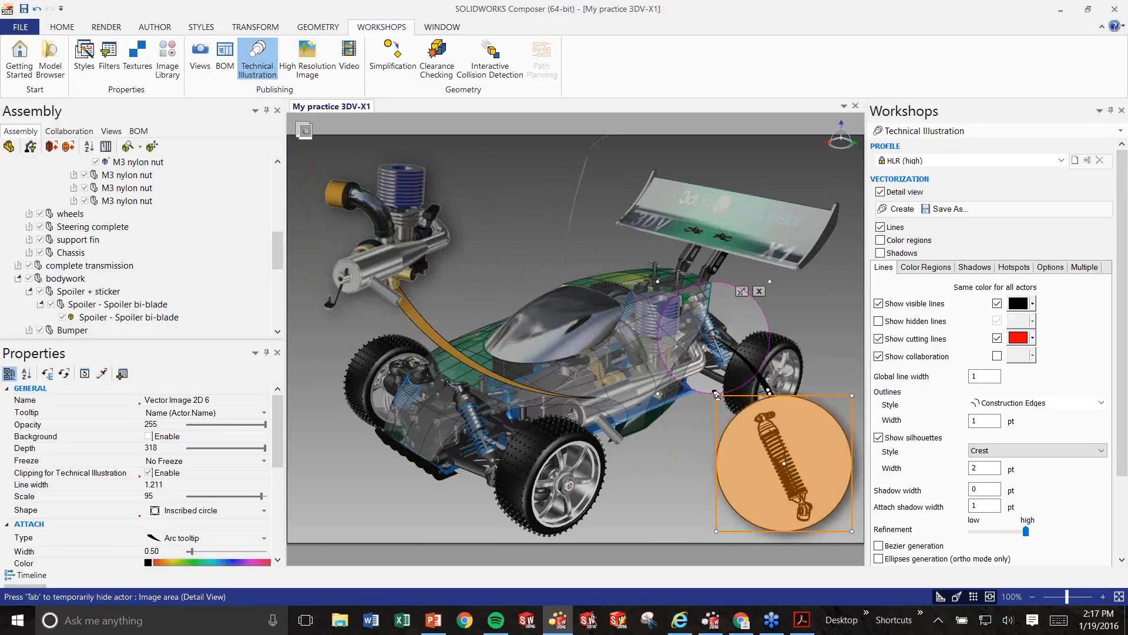
{"action": "left_click_drag", "start_coordinate": [852, 395], "coordinate": [823, 456]}
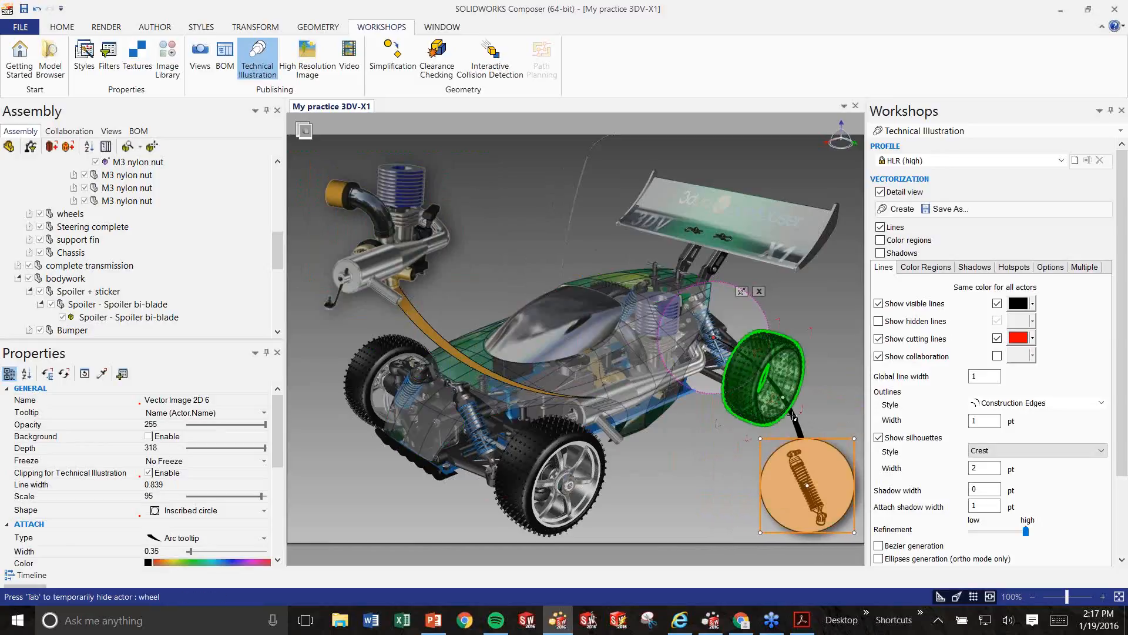
Bend the inset's curved leader toward the lower left and close the detail image area.
{"action": "left_click_drag", "start_coordinate": [783, 398], "coordinate": [705, 446]}
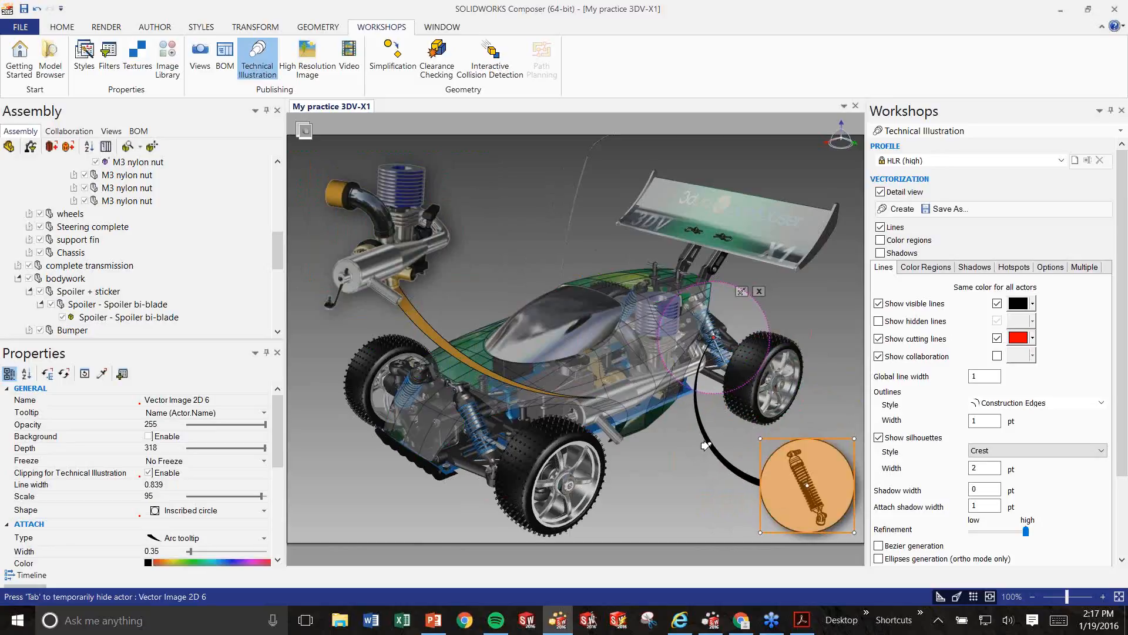
{"action": "left_click", "coordinate": [760, 292]}
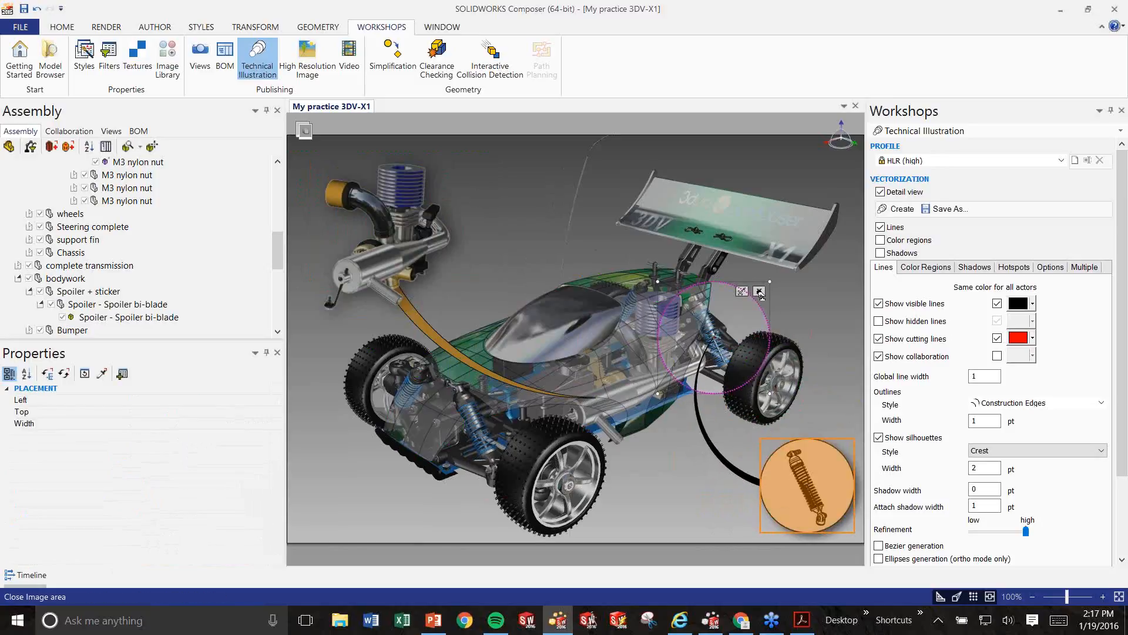
{"action": "left_click", "coordinate": [759, 292]}
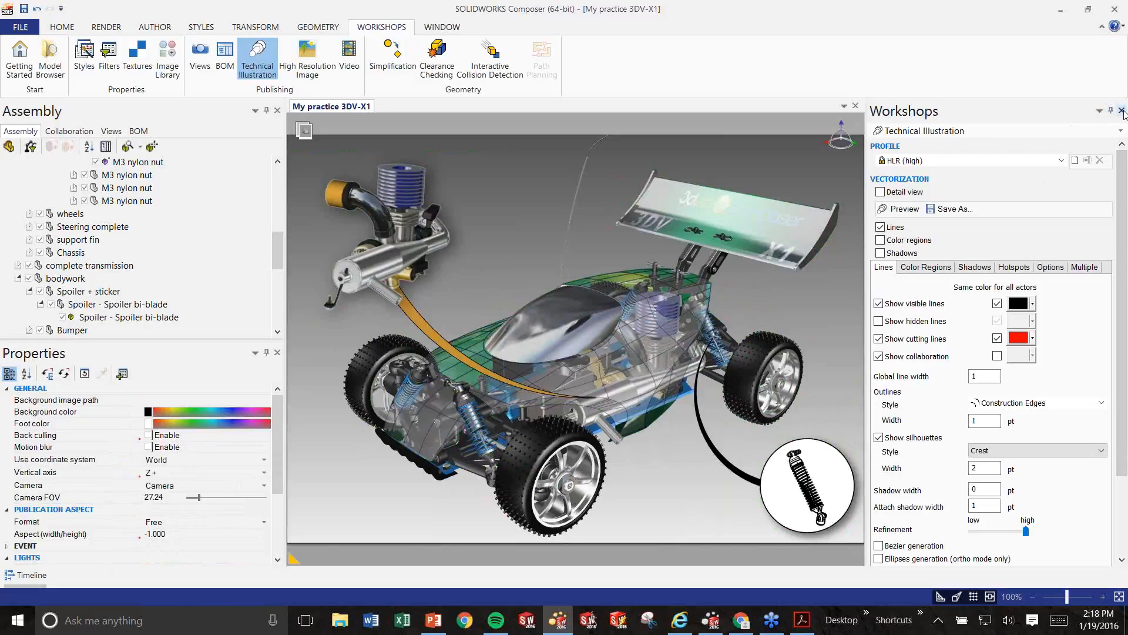
Set the high resolution image to 4000 pixels wide at 300 dpi and render a preview.
{"action": "left_click", "coordinate": [320, 74]}
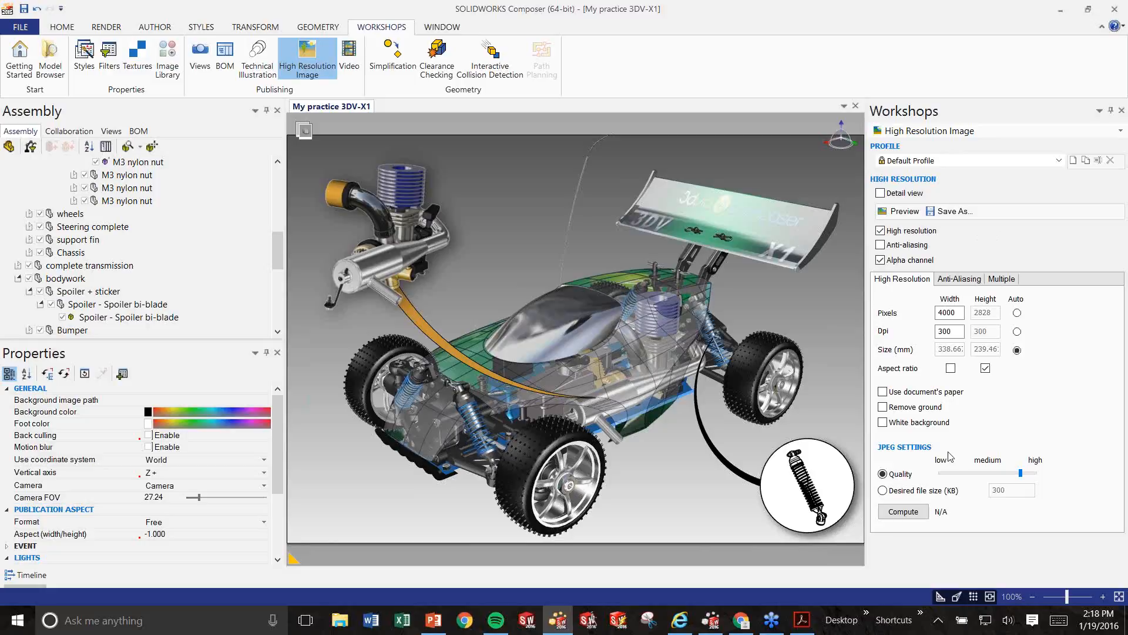
{"action": "left_click", "coordinate": [956, 313]}
{"action": "key", "text": "Tab"}
{"action": "key", "text": "alt+Tab"}
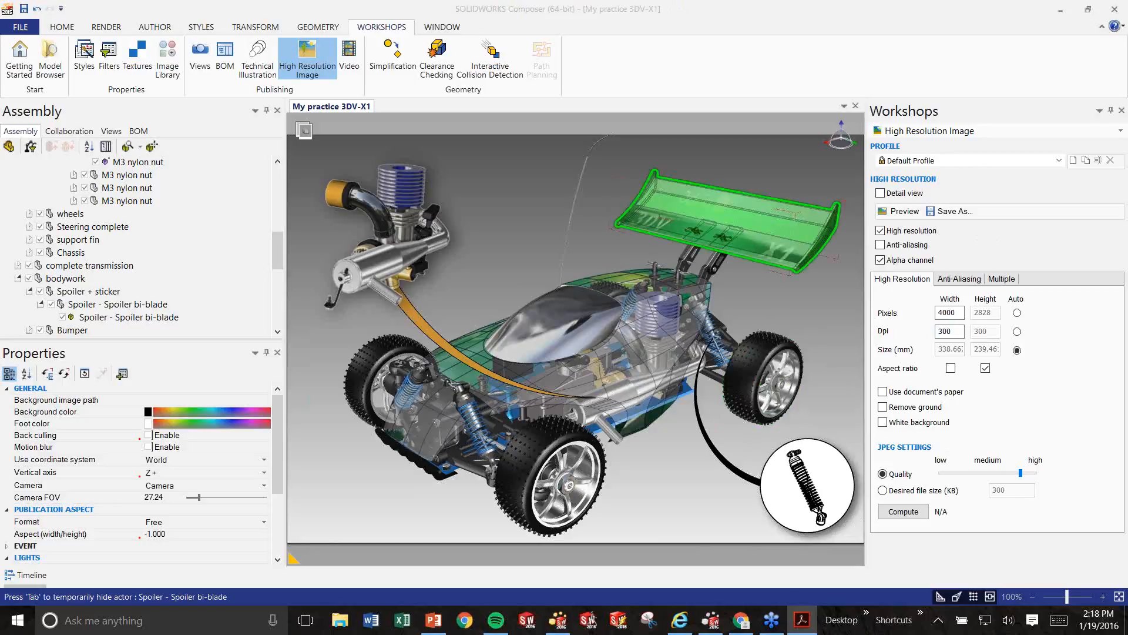
{"action": "left_click", "coordinate": [902, 214]}
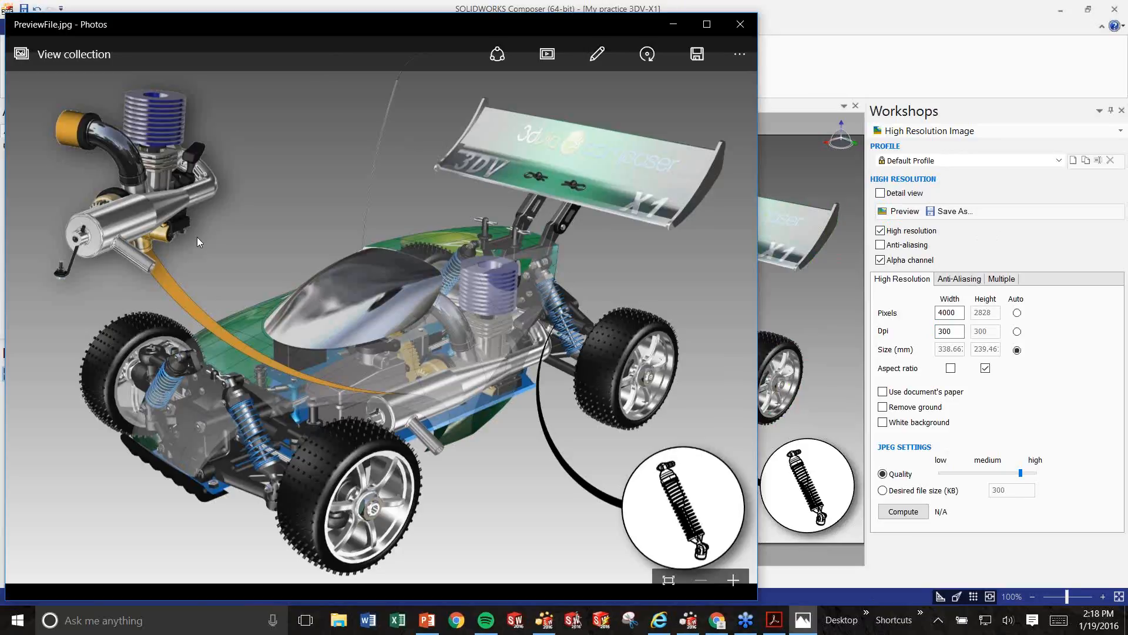
Close the PreviewFile.jpg preview in Photos after reviewing it.
{"action": "left_click", "coordinate": [740, 25]}
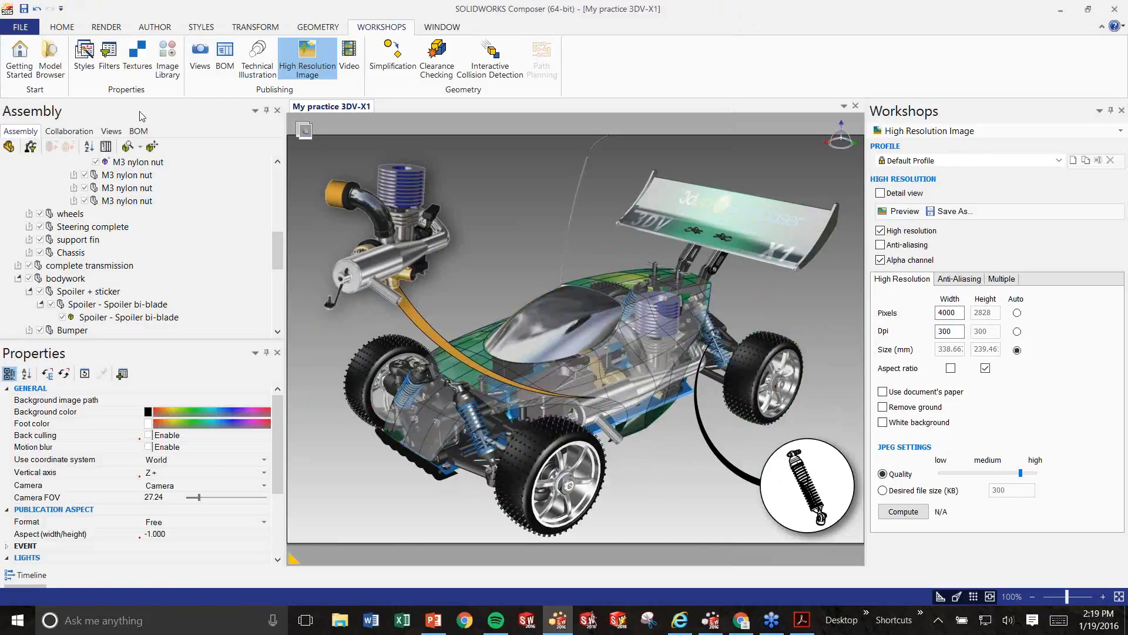
Switch to the Parts List view, updating the Cover Image view with its edits.
{"action": "left_click", "coordinate": [88, 133]}
{"action": "left_click", "coordinate": [111, 131]}
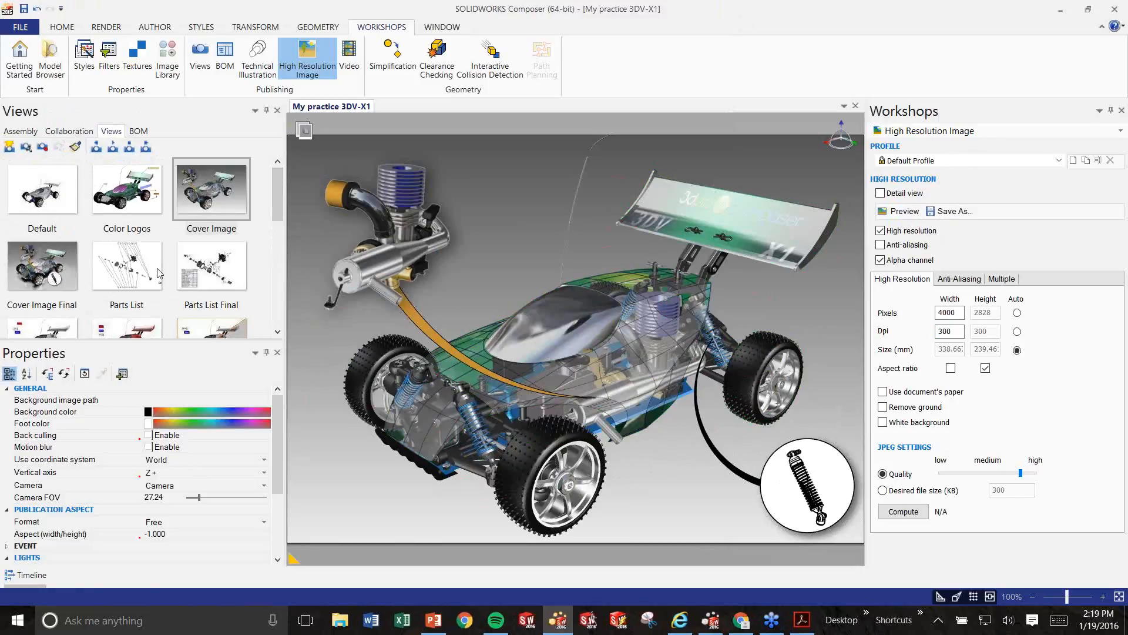
{"action": "left_click", "coordinate": [103, 266]}
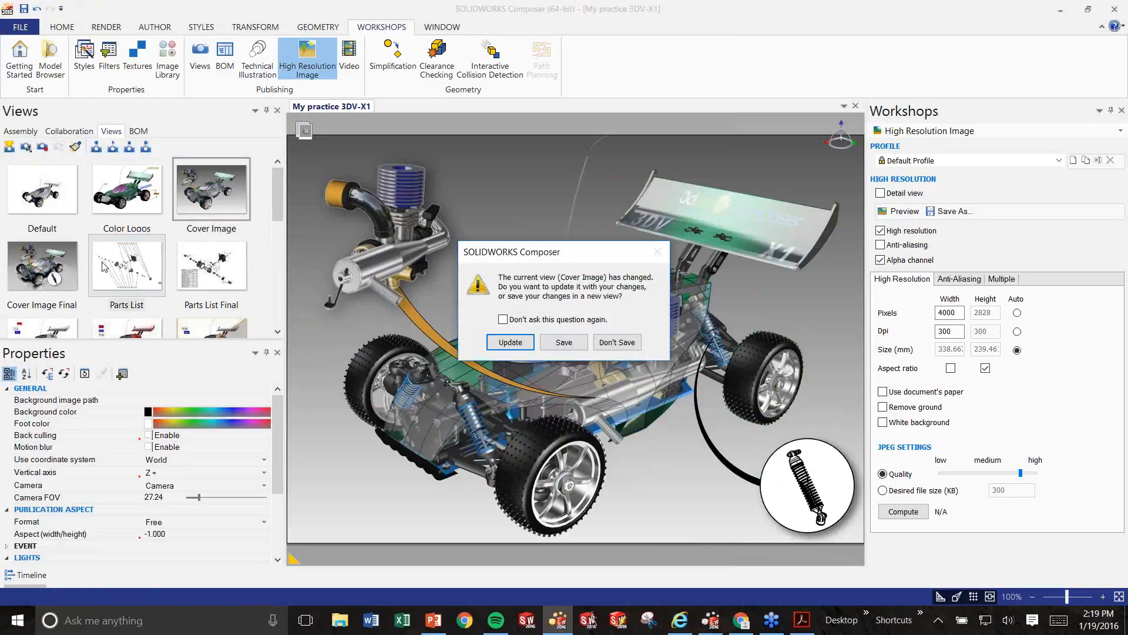
{"action": "left_click", "coordinate": [509, 342]}
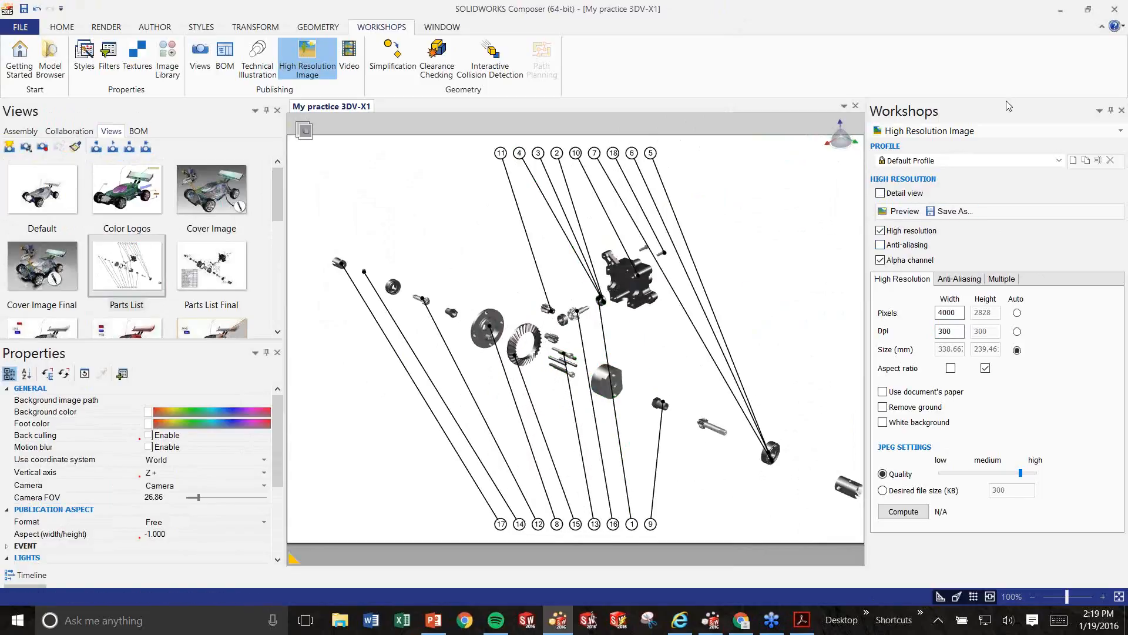
Delete the Parts List view's visible callouts and discard the view-change prompt.
{"action": "left_click", "coordinate": [226, 59]}
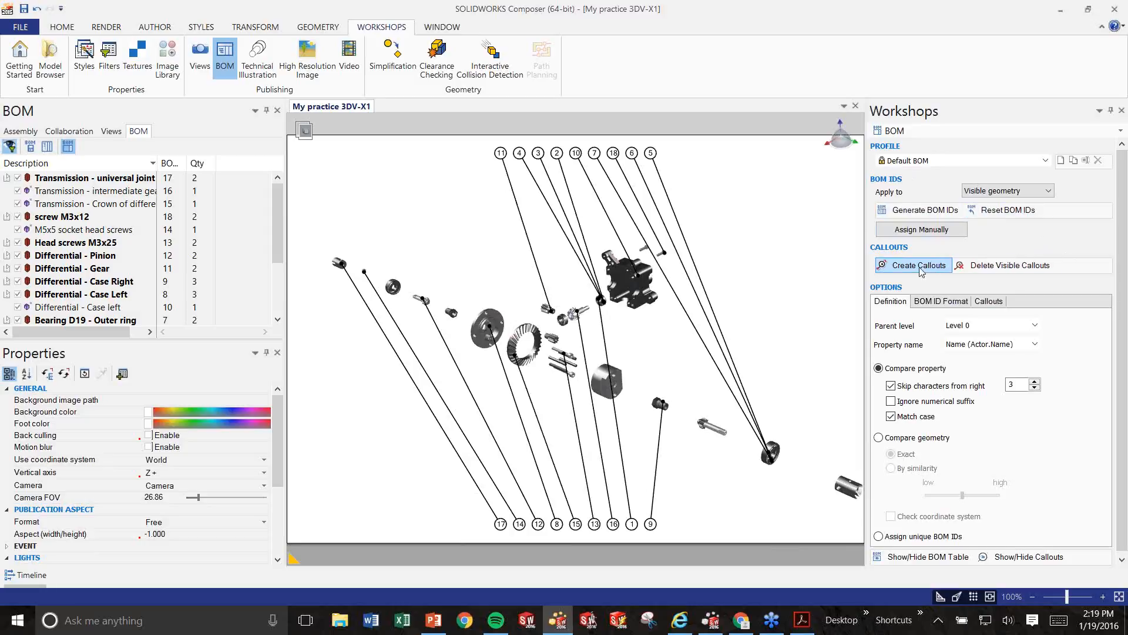
{"action": "left_click", "coordinate": [1003, 265]}
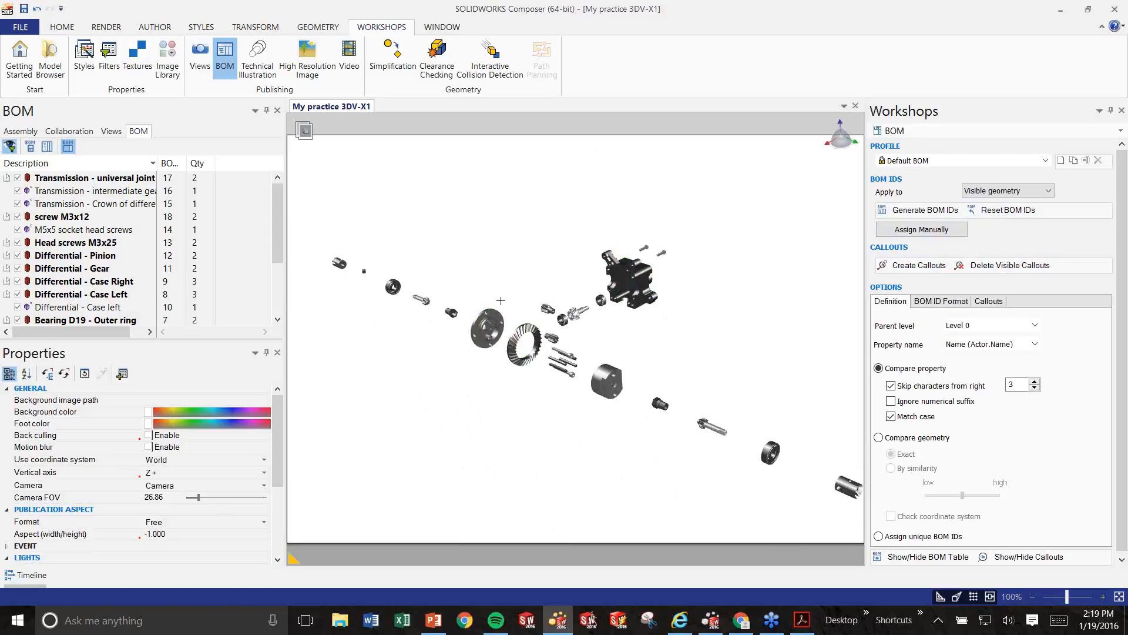
{"action": "left_click", "coordinate": [65, 131]}
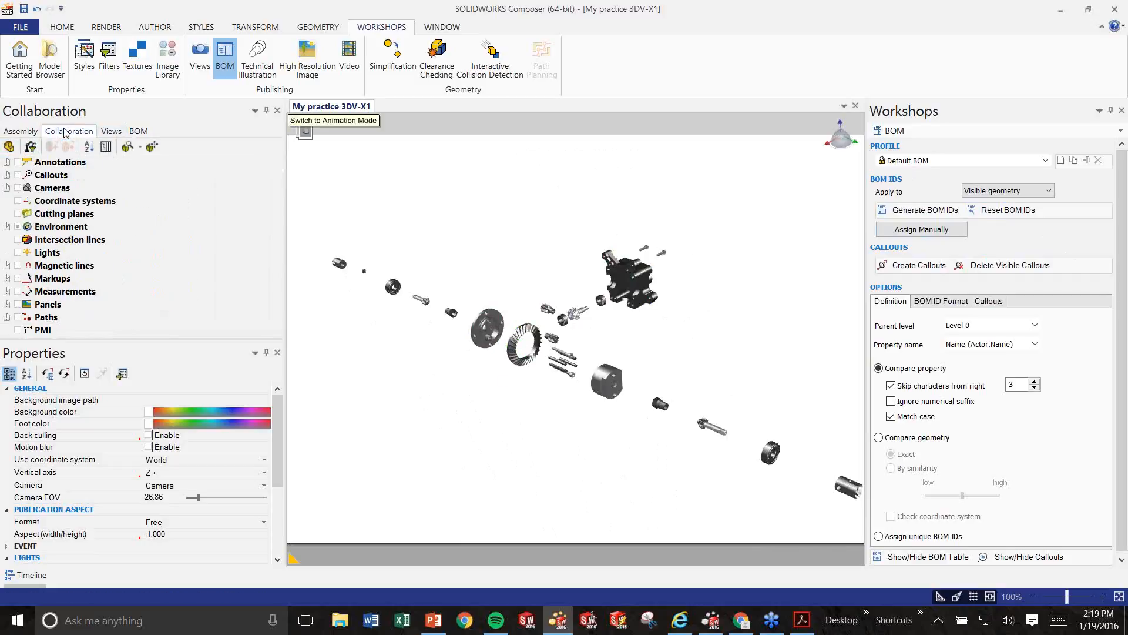
{"action": "left_click", "coordinate": [111, 131]}
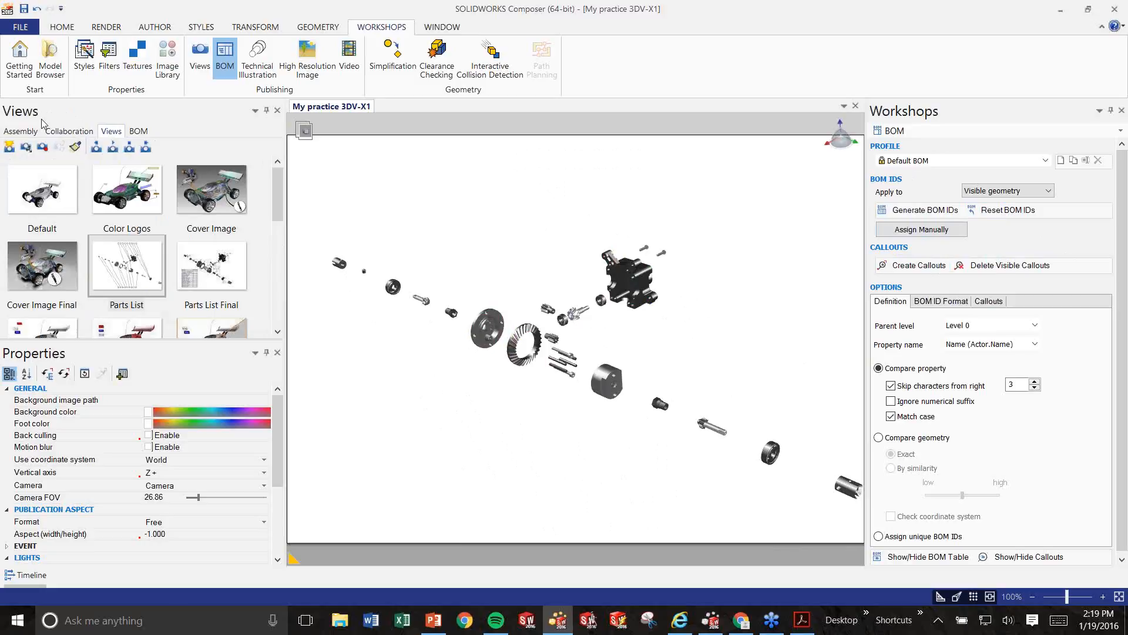
{"action": "left_click", "coordinate": [139, 132]}
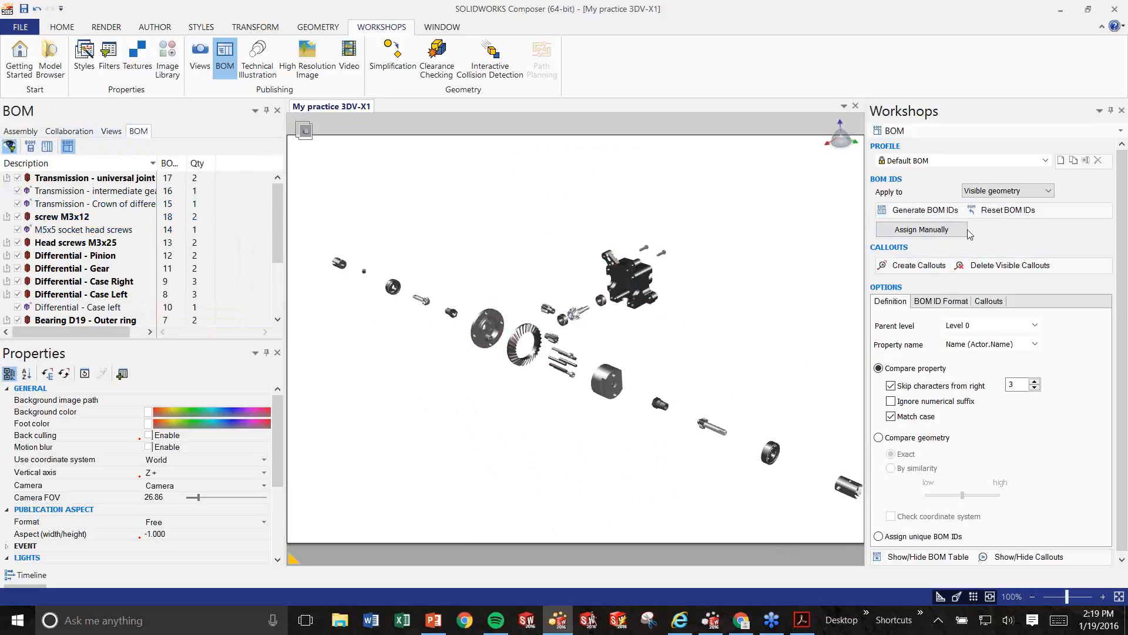
{"action": "left_click", "coordinate": [948, 213]}
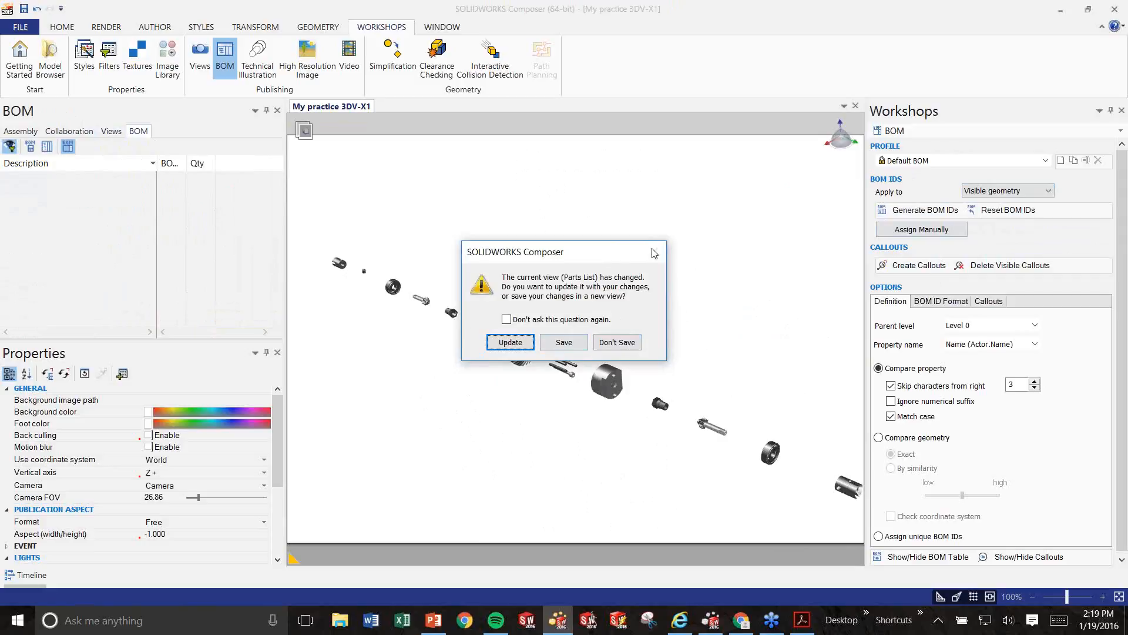
{"action": "left_click", "coordinate": [612, 344]}
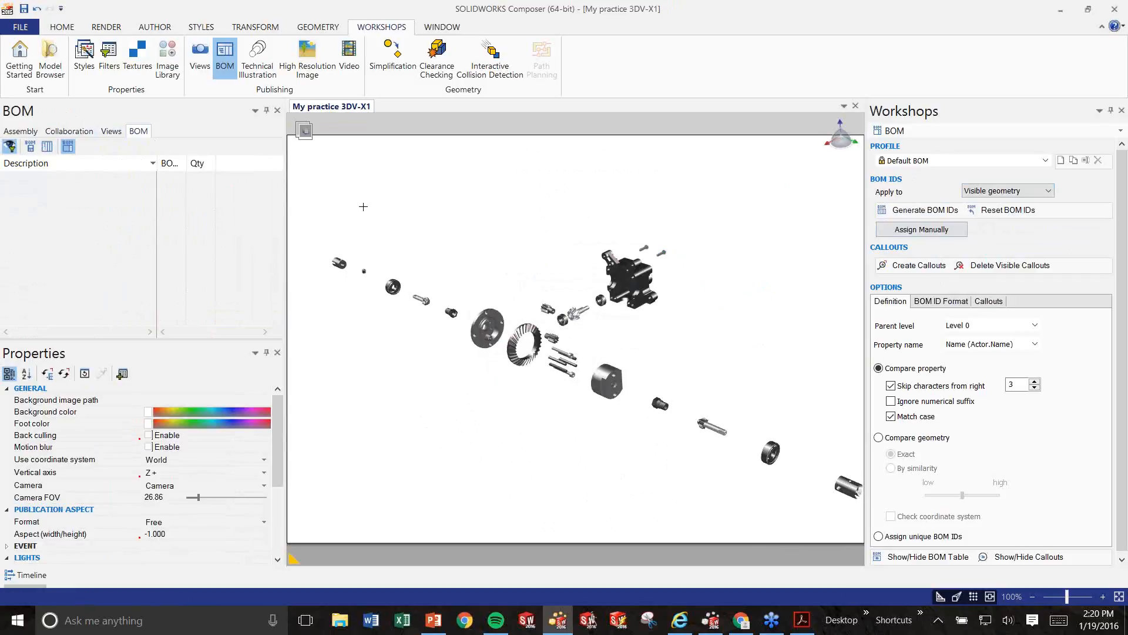
Generate BOM IDs for all parts and widen the BOM ID and Qty columns.
{"action": "key", "text": "ctrl+a"}
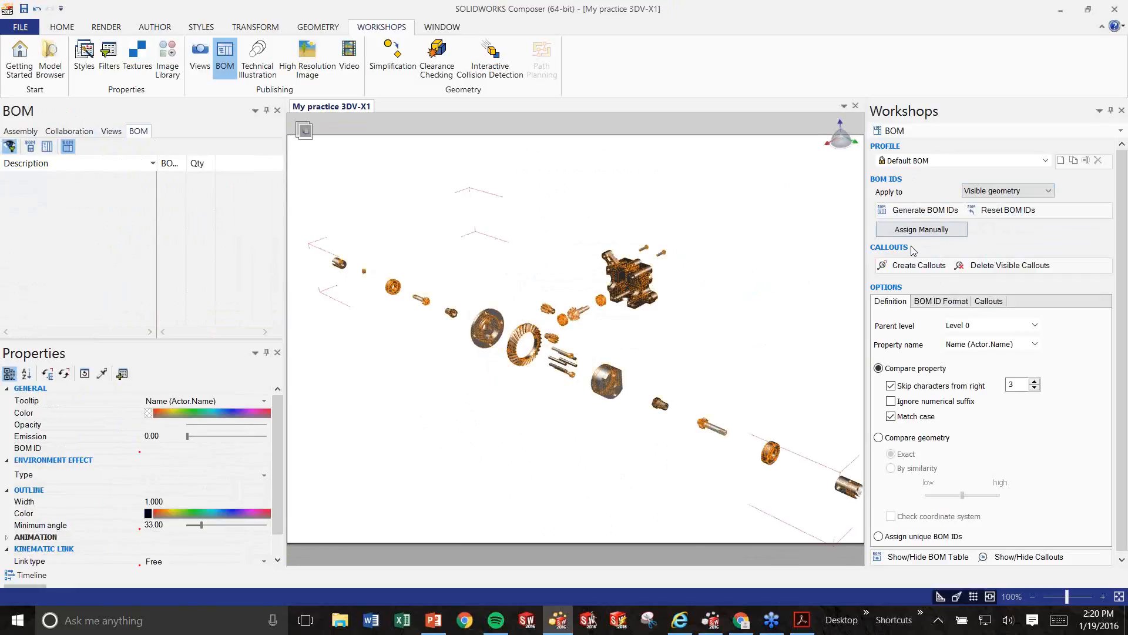
{"action": "left_click", "coordinate": [925, 210]}
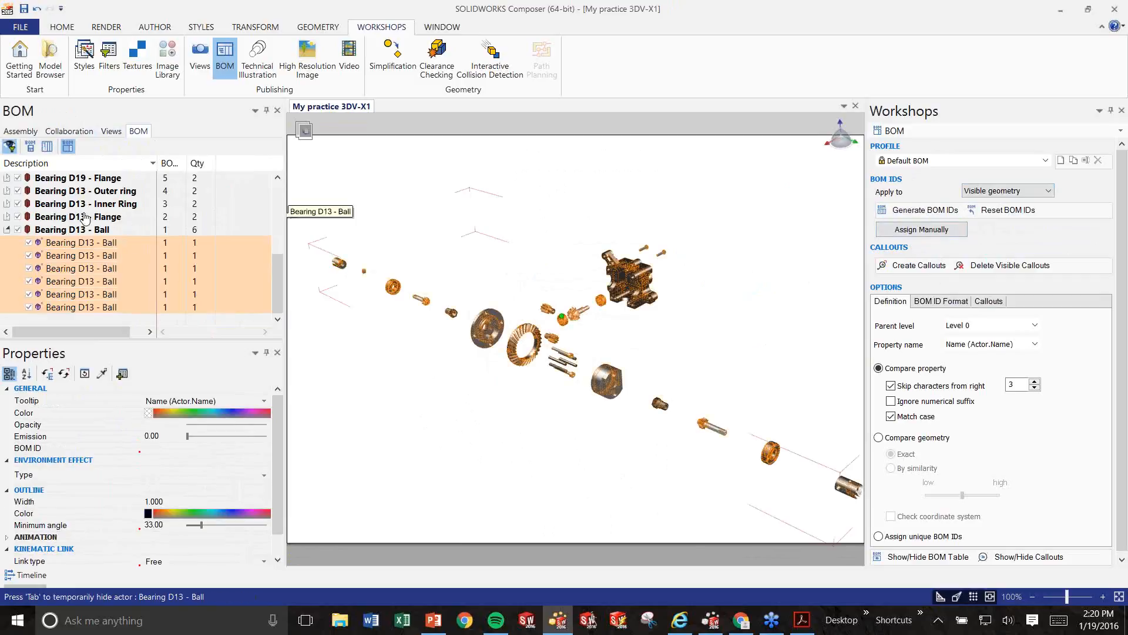
{"action": "left_click", "coordinate": [7, 230]}
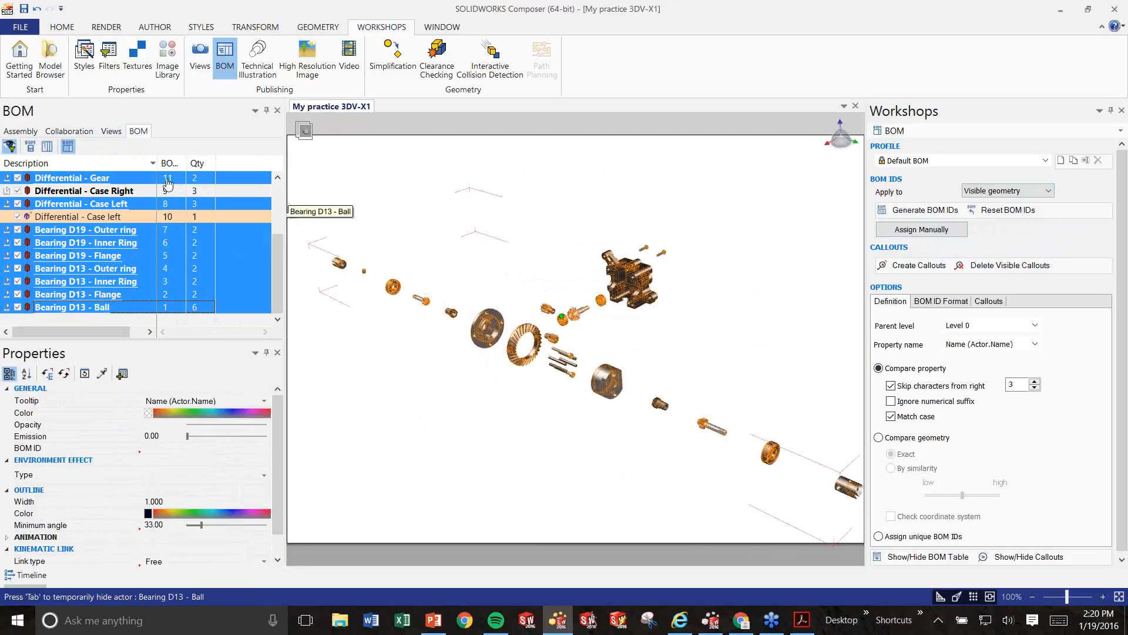
{"action": "left_click_drag", "start_coordinate": [187, 163], "coordinate": [254, 163]}
{"action": "left_click", "coordinate": [374, 375]}
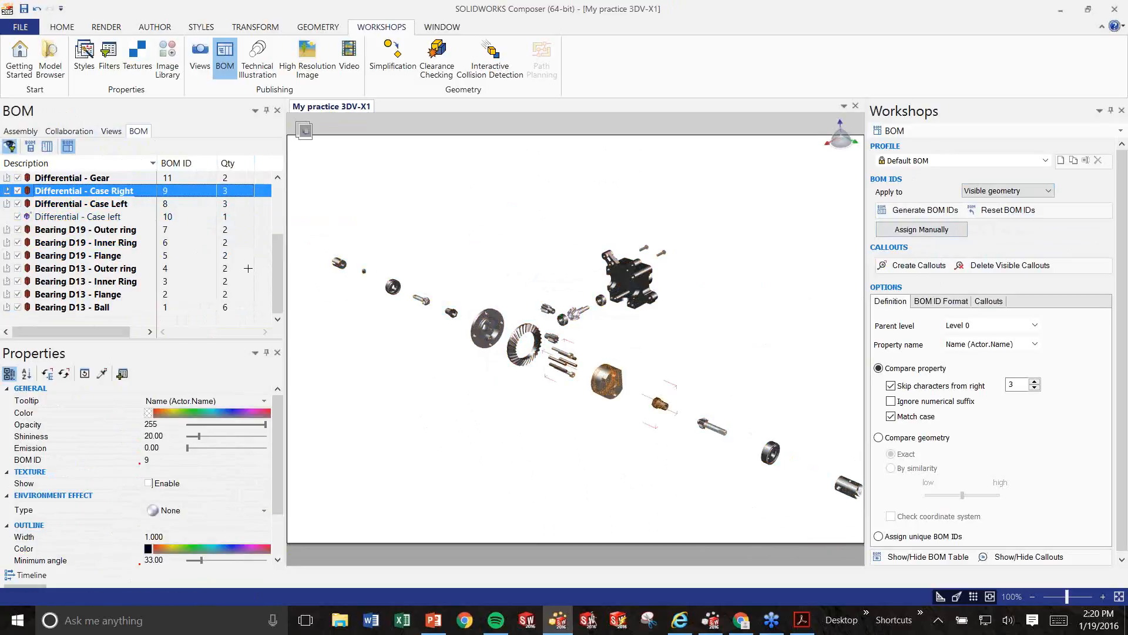
Create numbered BOM callouts for all parts and deselect them.
{"action": "key", "text": "ctrl+a"}
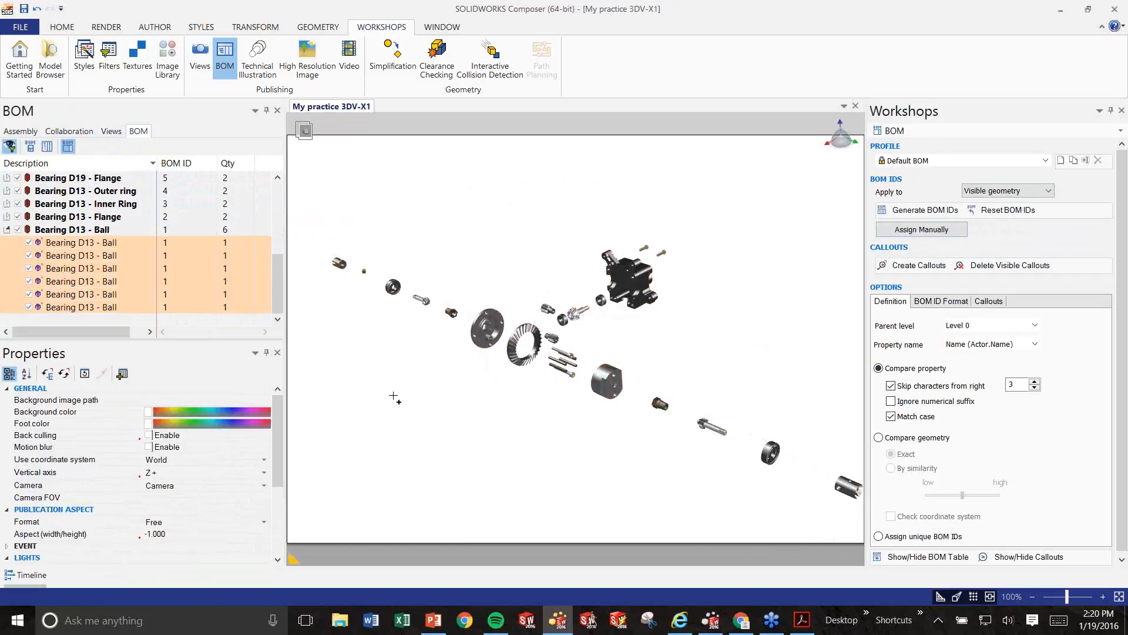
{"action": "left_click", "coordinate": [917, 263]}
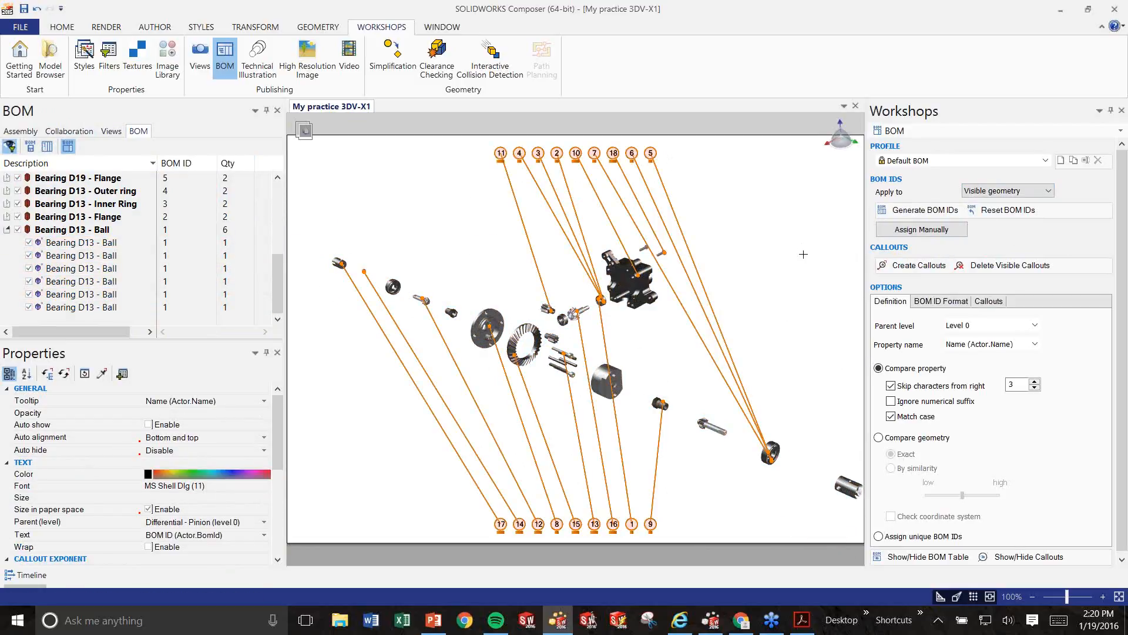
{"action": "left_click", "coordinate": [391, 245]}
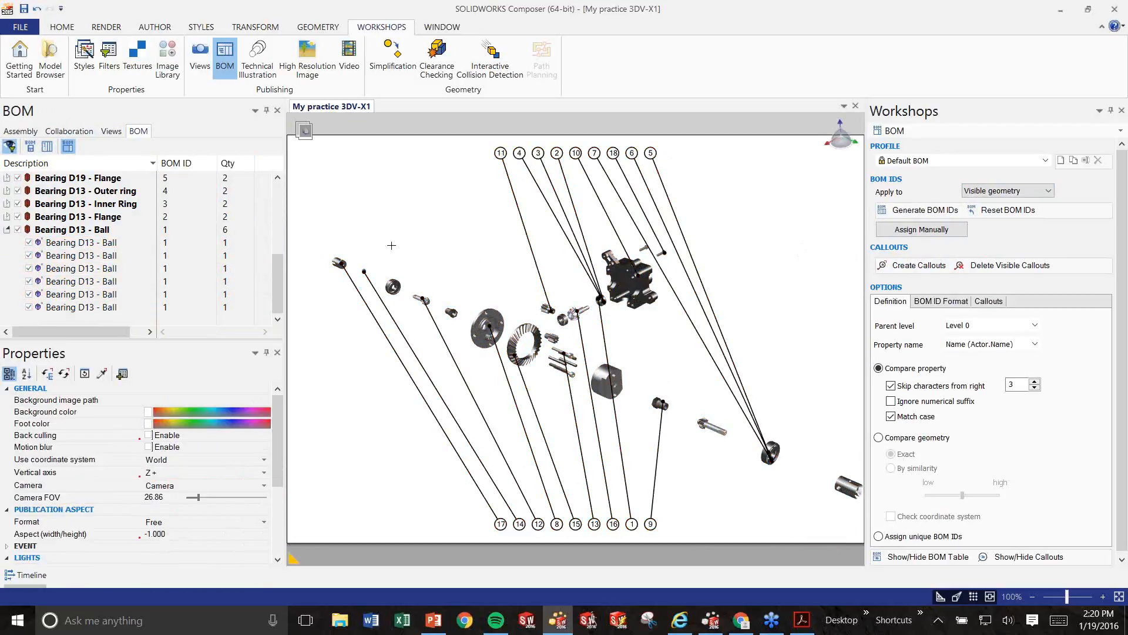
{"action": "left_click", "coordinate": [74, 133]}
{"action": "left_click", "coordinate": [113, 133]}
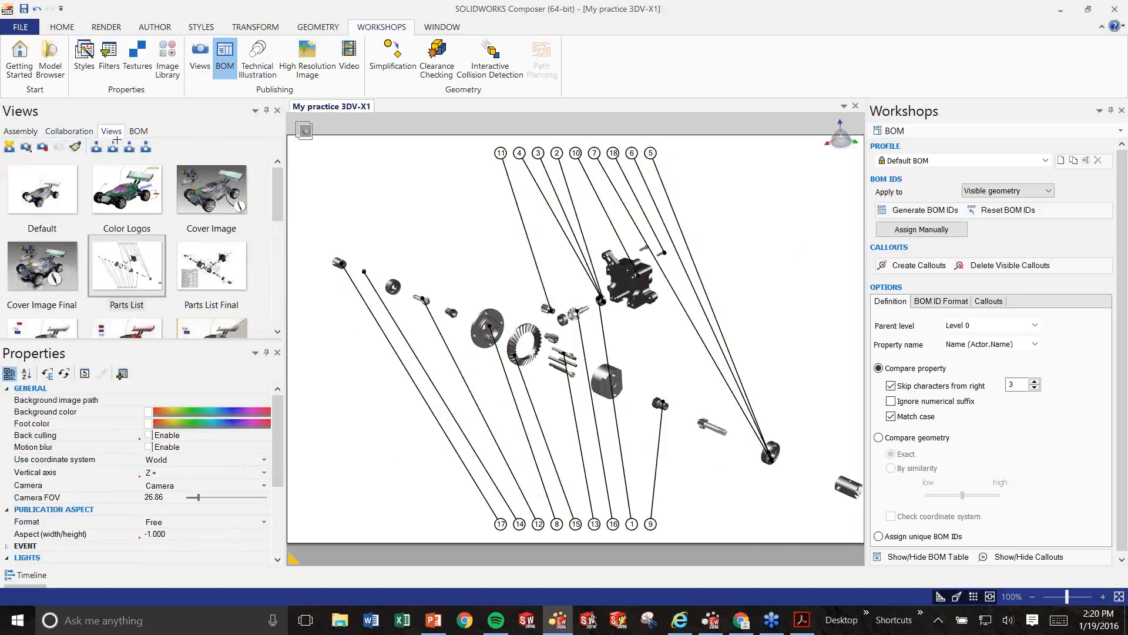
Show the BOM table and open Parts List Final, updating the Parts List view.
{"action": "left_click", "coordinate": [923, 560]}
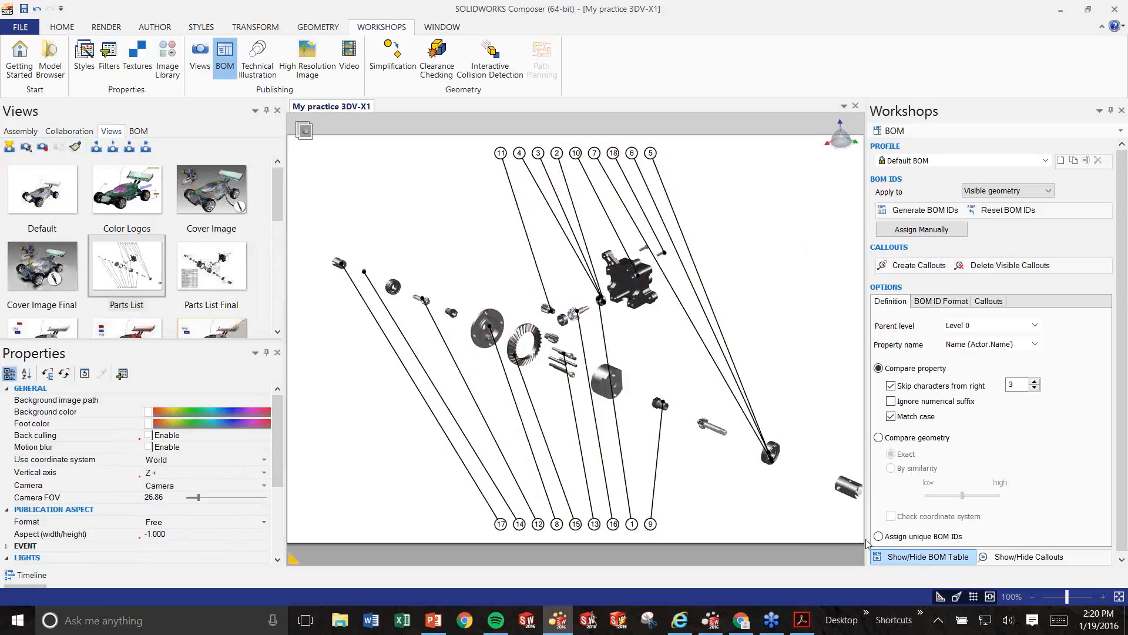
{"action": "left_click", "coordinate": [212, 266]}
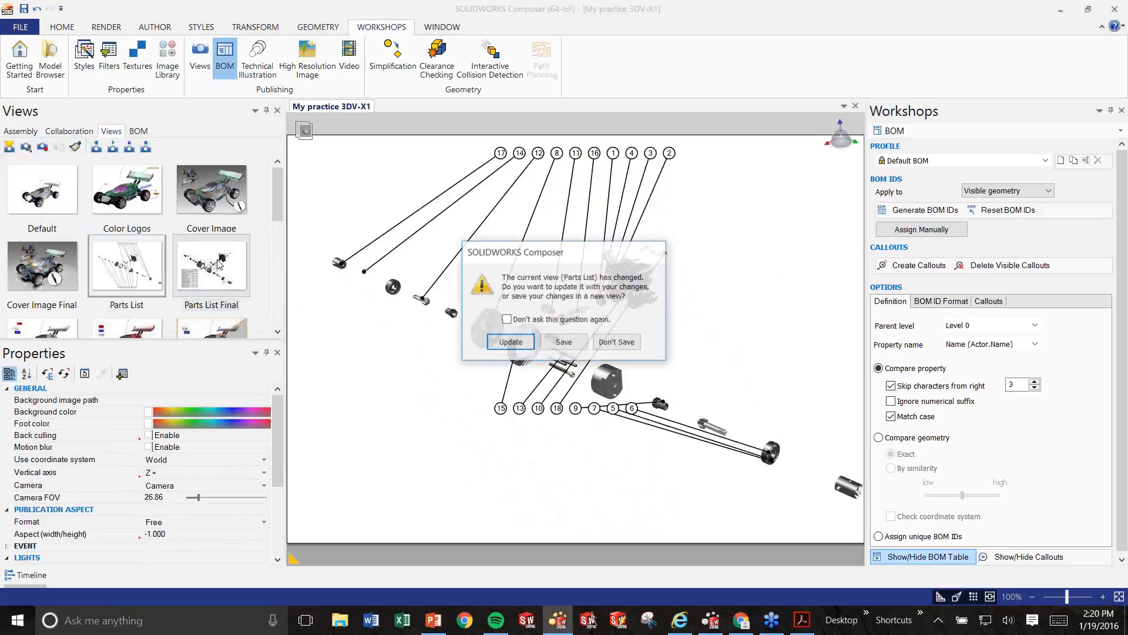
{"action": "left_click", "coordinate": [508, 343]}
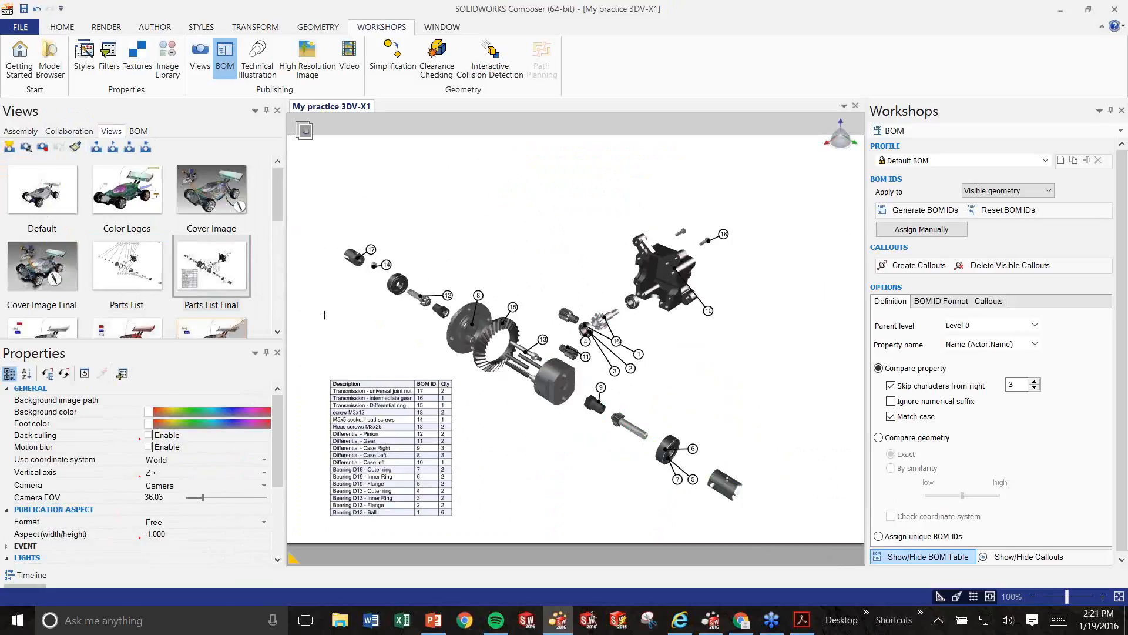
Bring the exported My practice 3DV-X1.svg up in Internet Explorer.
{"action": "left_click", "coordinate": [271, 72]}
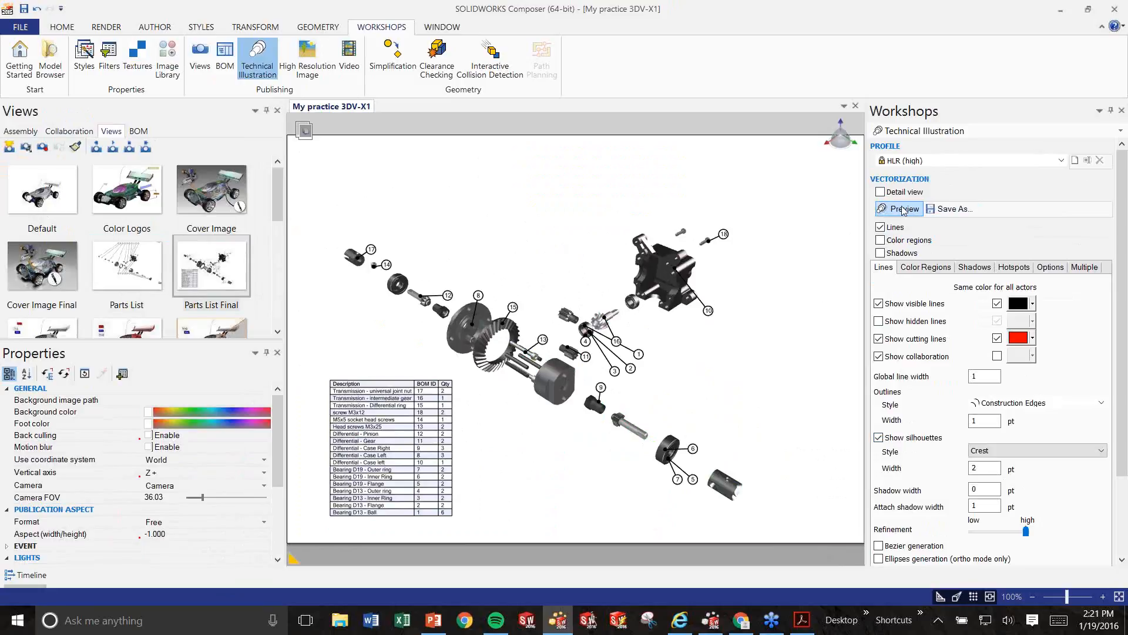
{"action": "left_click", "coordinate": [678, 622]}
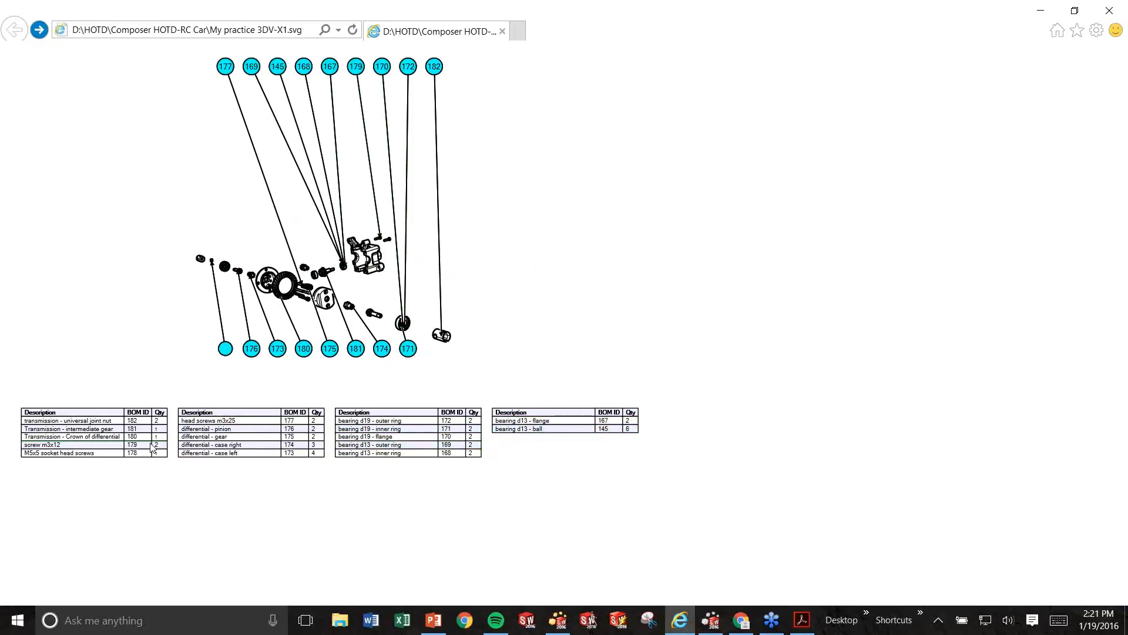
Open Gear1.svg twice from the parts table, return each time, then minimize the browser.
{"action": "left_click", "coordinate": [59, 449]}
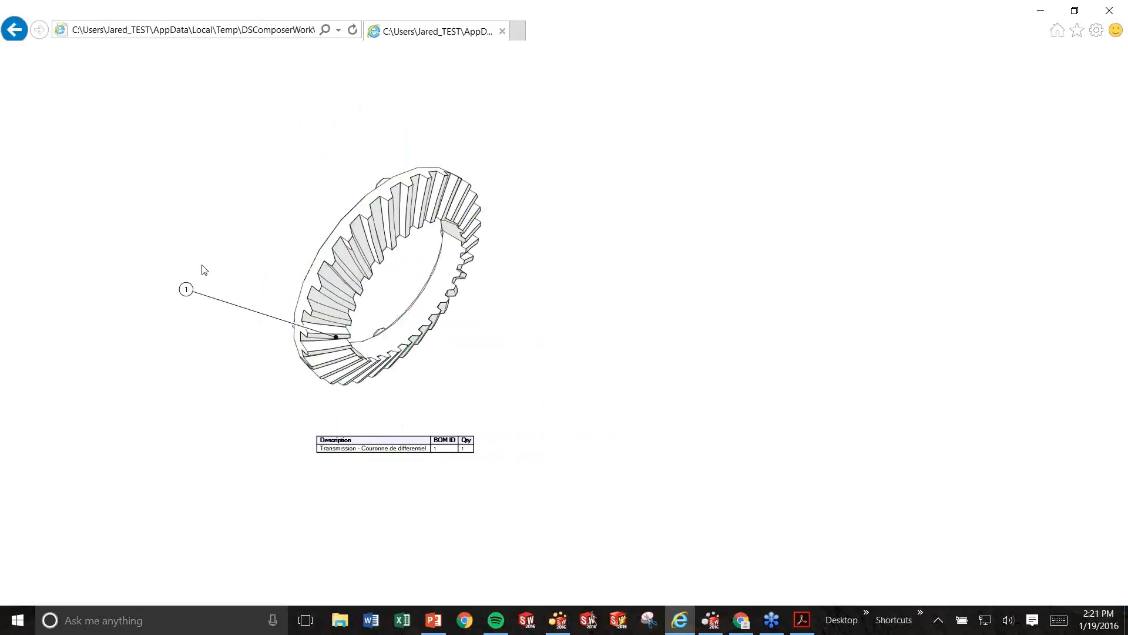
{"action": "left_click", "coordinate": [20, 37]}
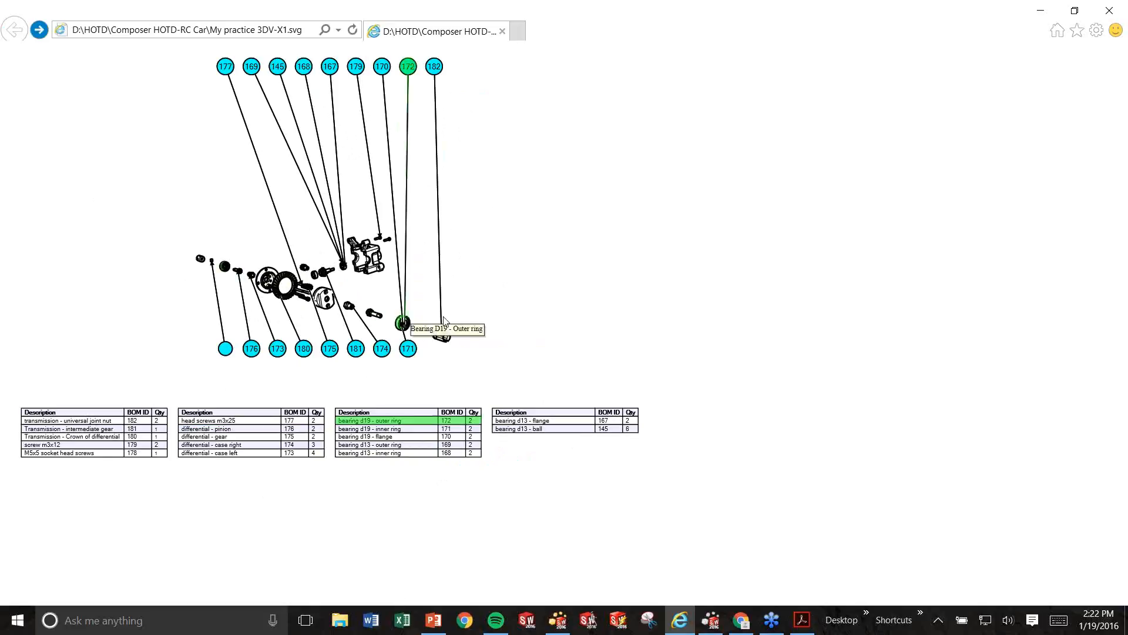
{"action": "left_click", "coordinate": [70, 433]}
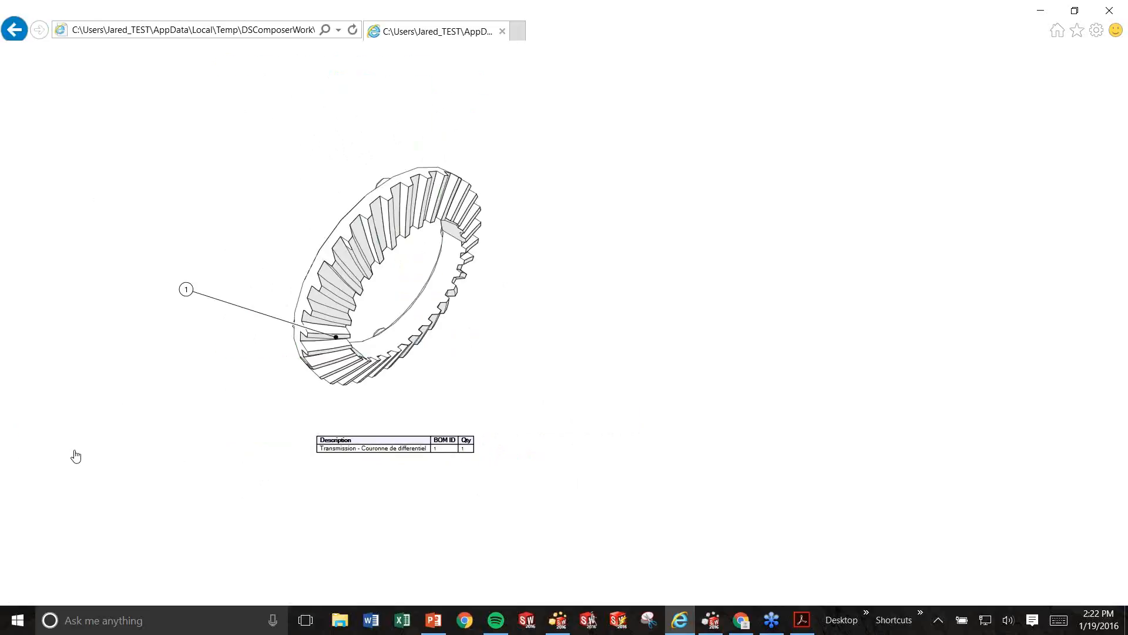
{"action": "key", "text": "BackSpace"}
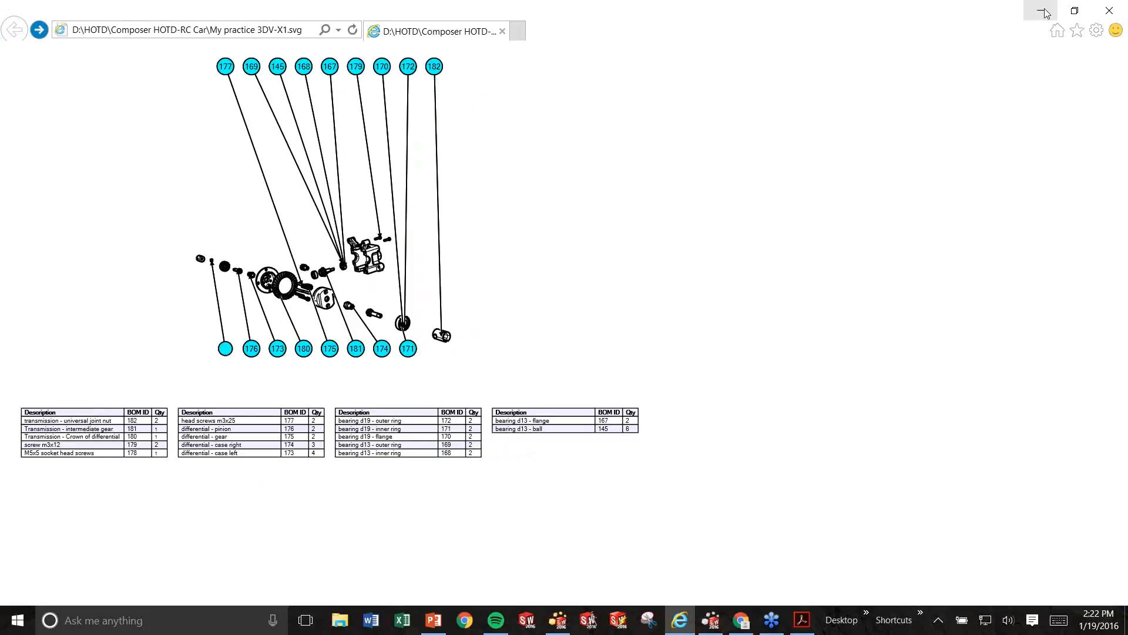
{"action": "left_click", "coordinate": [1041, 11]}
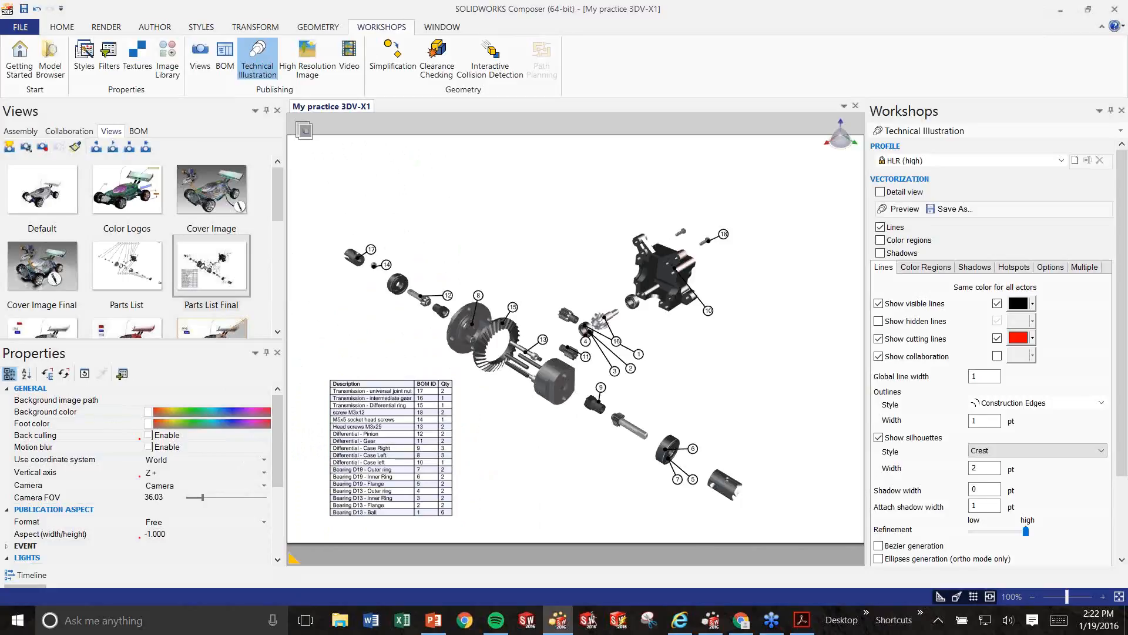
Open the Demo Final view and turn off Design Mode to enable its hotspots.
{"action": "left_click_drag", "start_coordinate": [282, 200], "coordinate": [285, 244]}
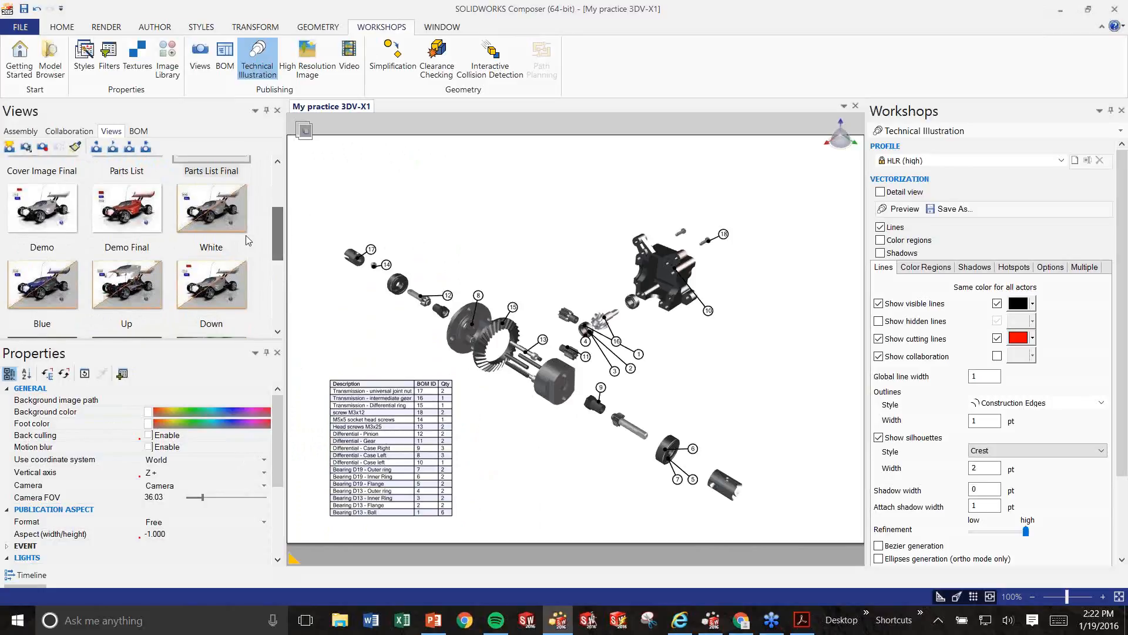
{"action": "left_click", "coordinate": [115, 212]}
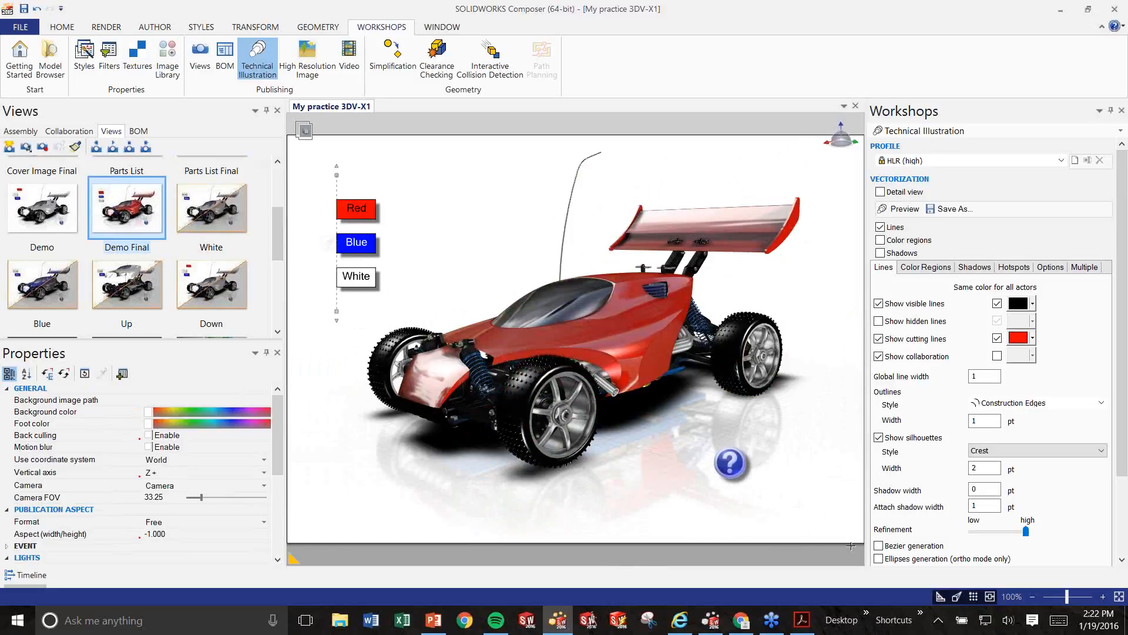
{"action": "left_click", "coordinate": [940, 596]}
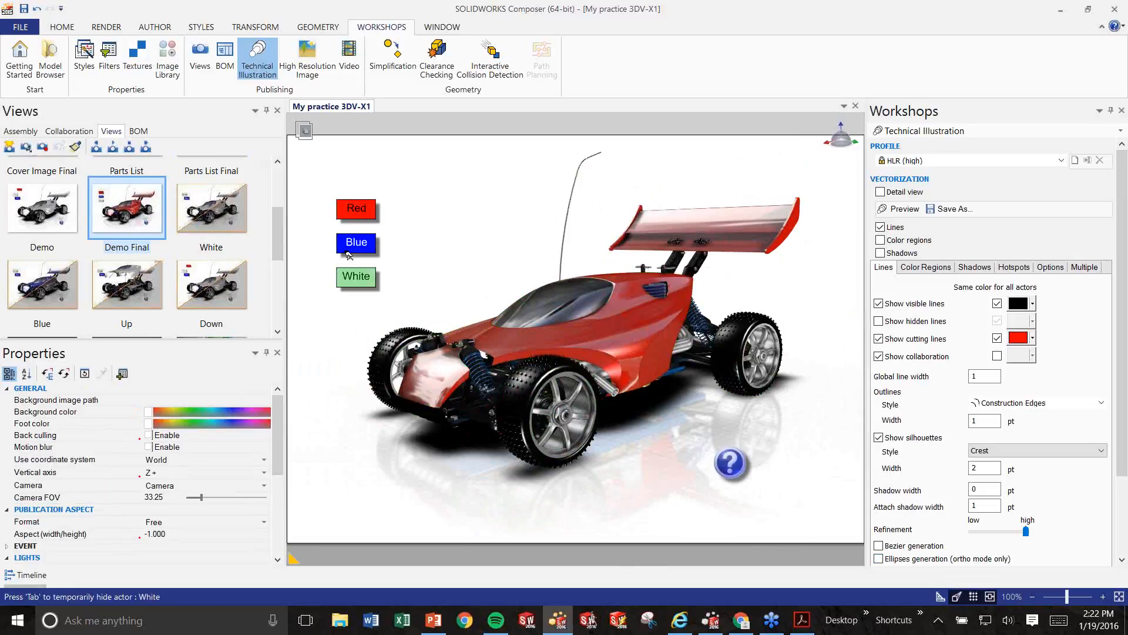
Raise and lower the body shell twice, then recolour it blue and back to white.
{"action": "left_click", "coordinate": [623, 342]}
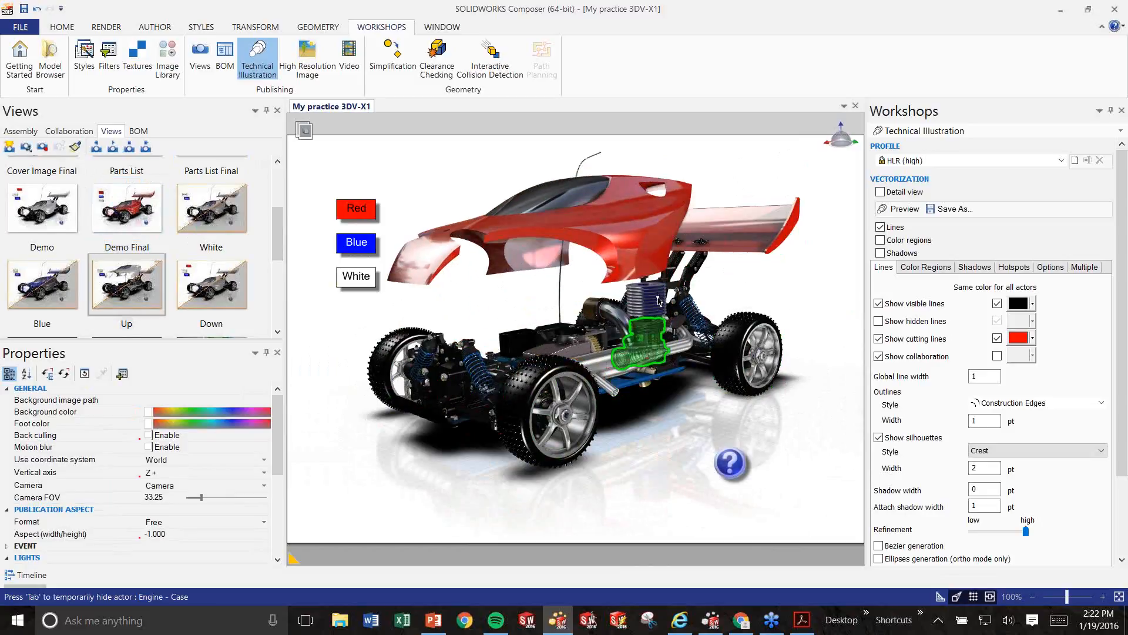
{"action": "left_click", "coordinate": [626, 241]}
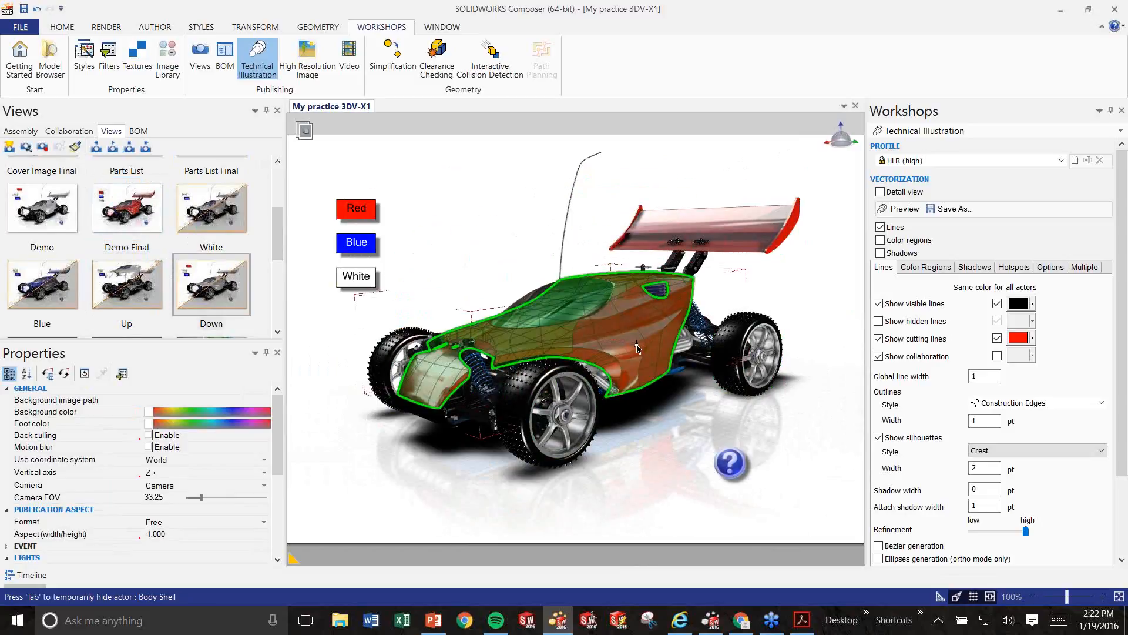
{"action": "left_click", "coordinate": [629, 351]}
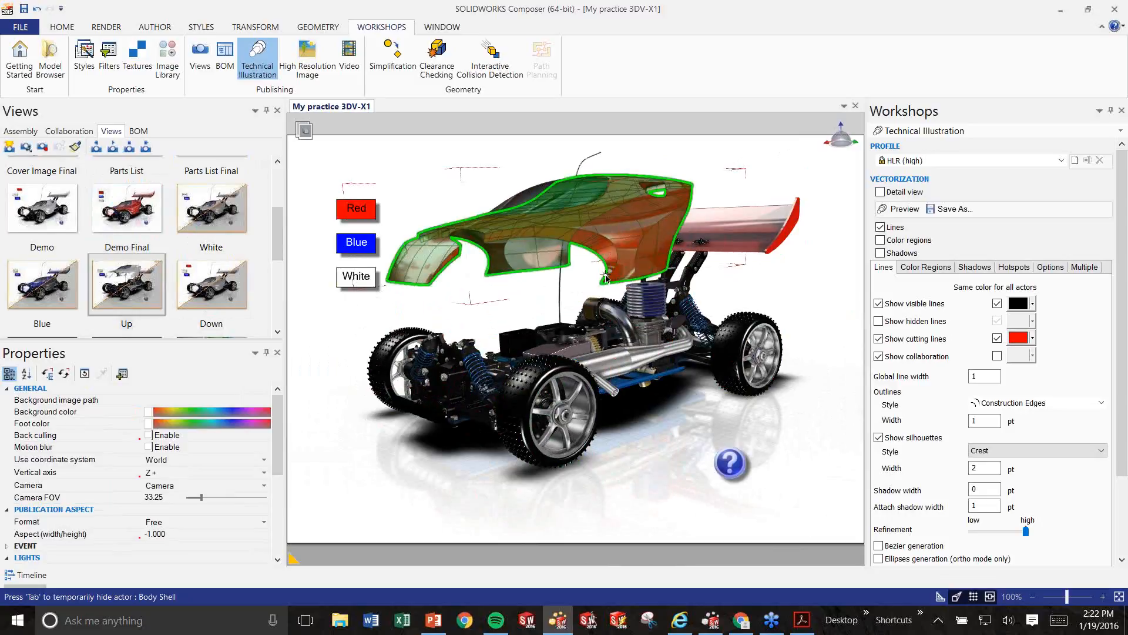
{"action": "left_click", "coordinate": [639, 244]}
{"action": "left_click", "coordinate": [369, 243]}
{"action": "left_click", "coordinate": [359, 276]}
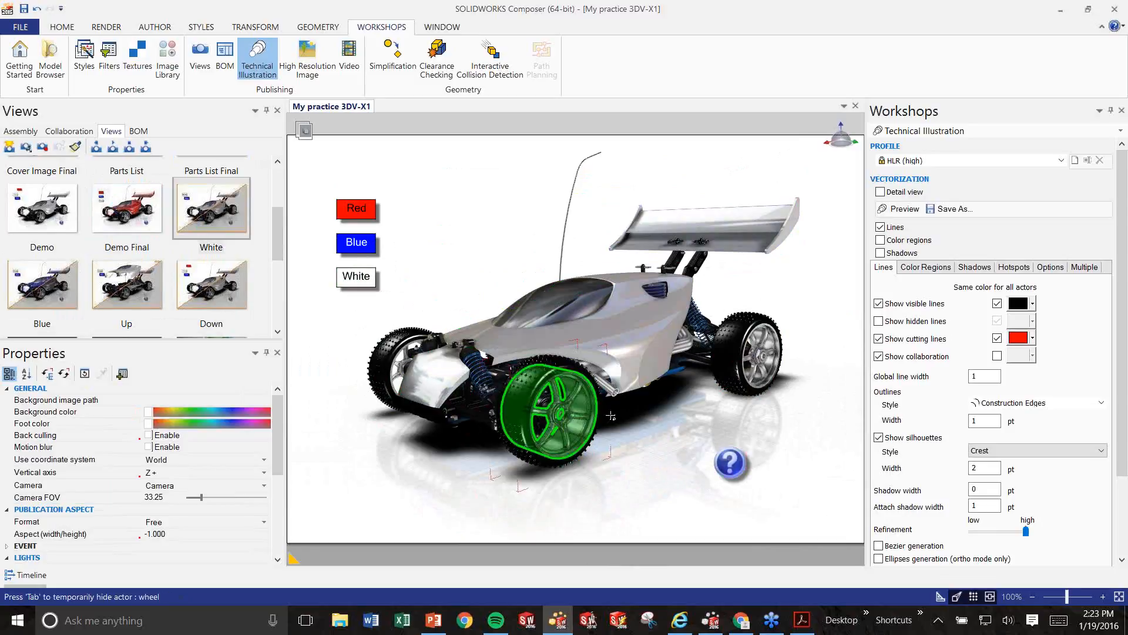
Open the view's linked help document, then bring the Composer Player window forward.
{"action": "left_click", "coordinate": [737, 466]}
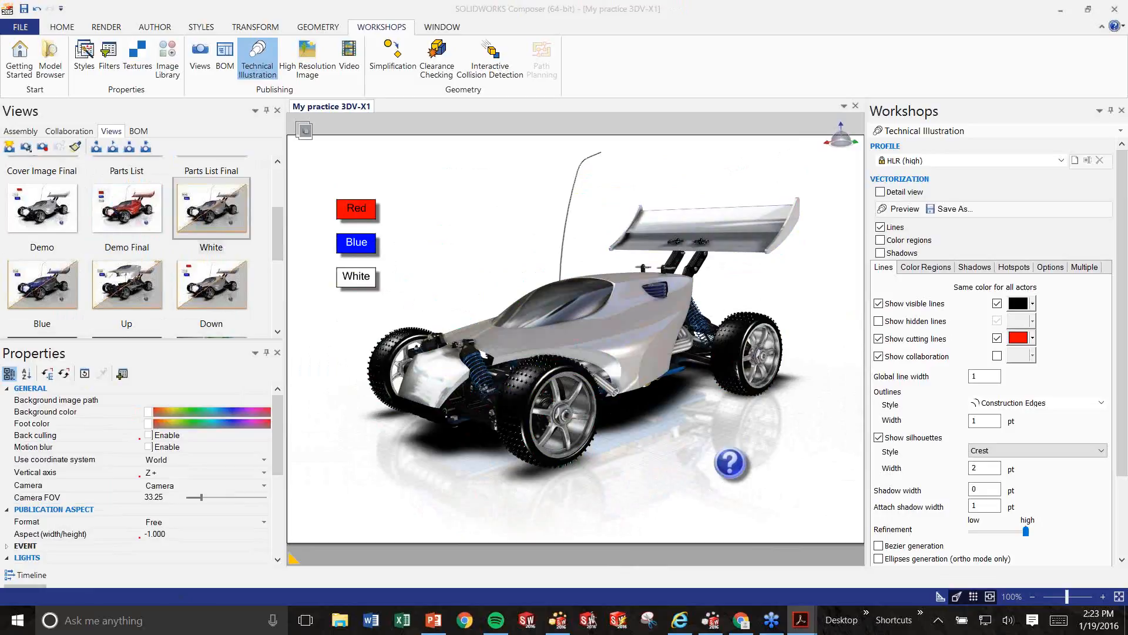
{"action": "left_click", "coordinate": [670, 406]}
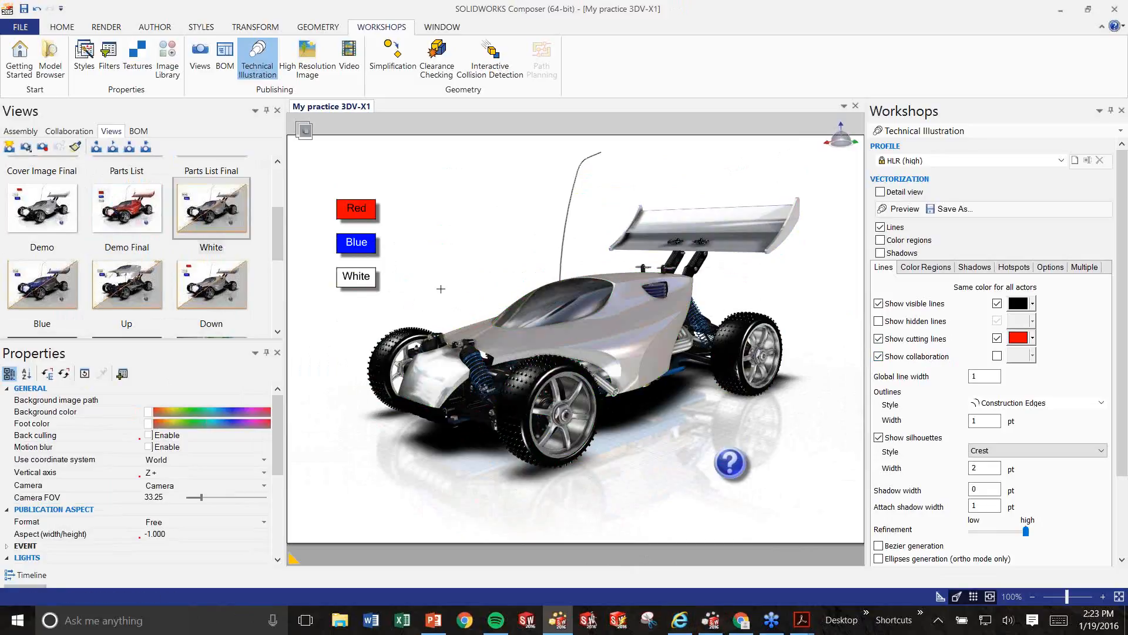
{"action": "left_click", "coordinate": [712, 622]}
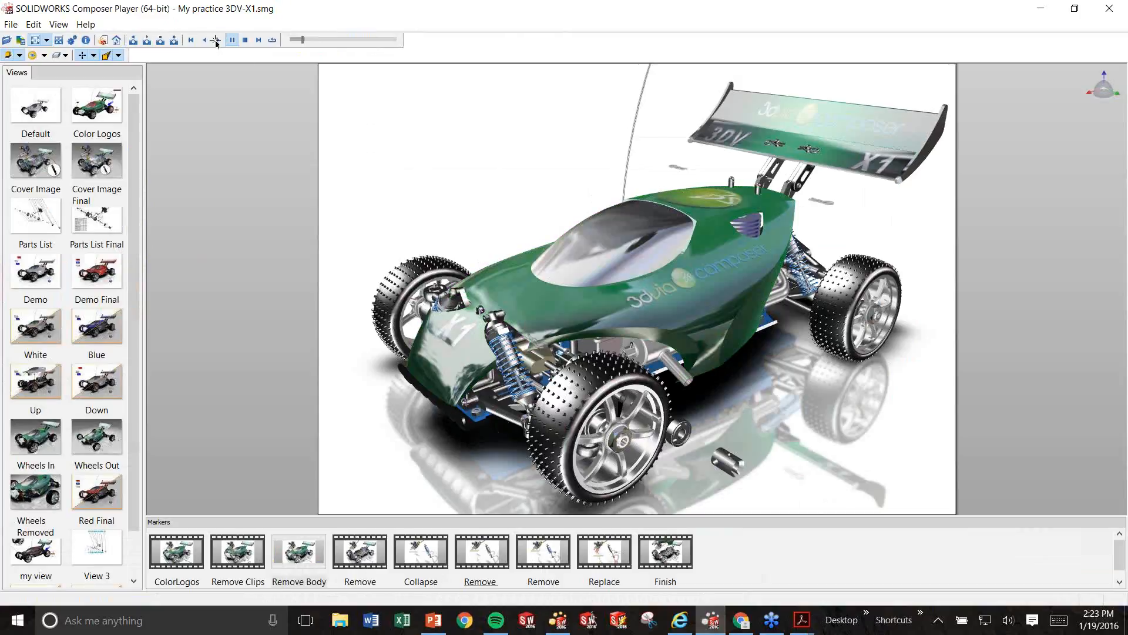
Play the service animation through each marker pause, then replay it from the start.
{"action": "left_click", "coordinate": [218, 40]}
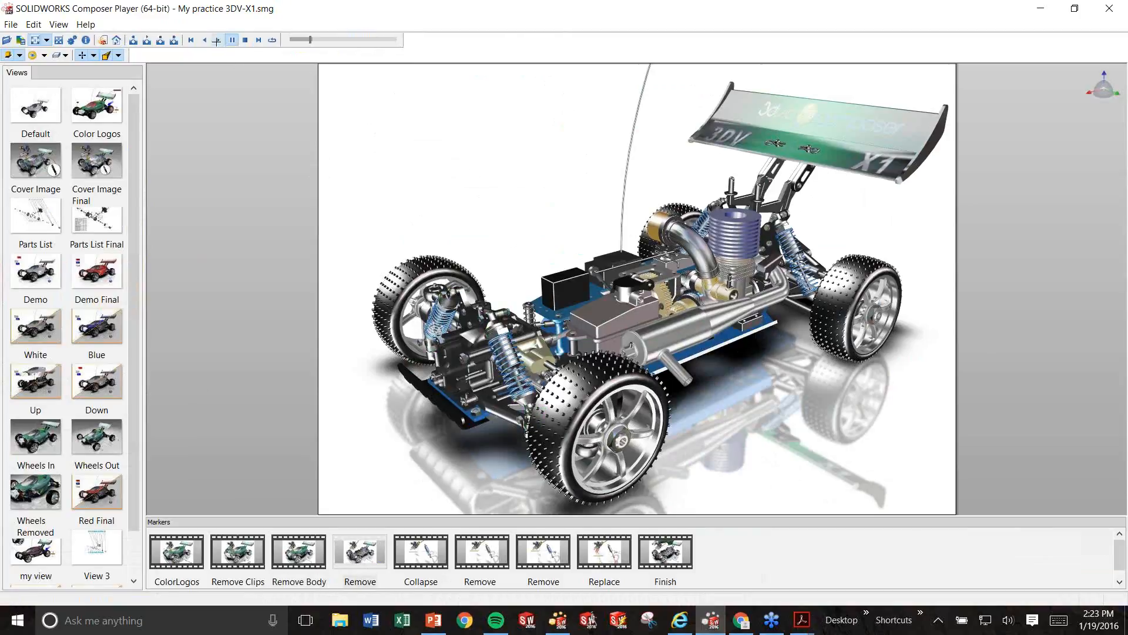
{"action": "left_click", "coordinate": [217, 40]}
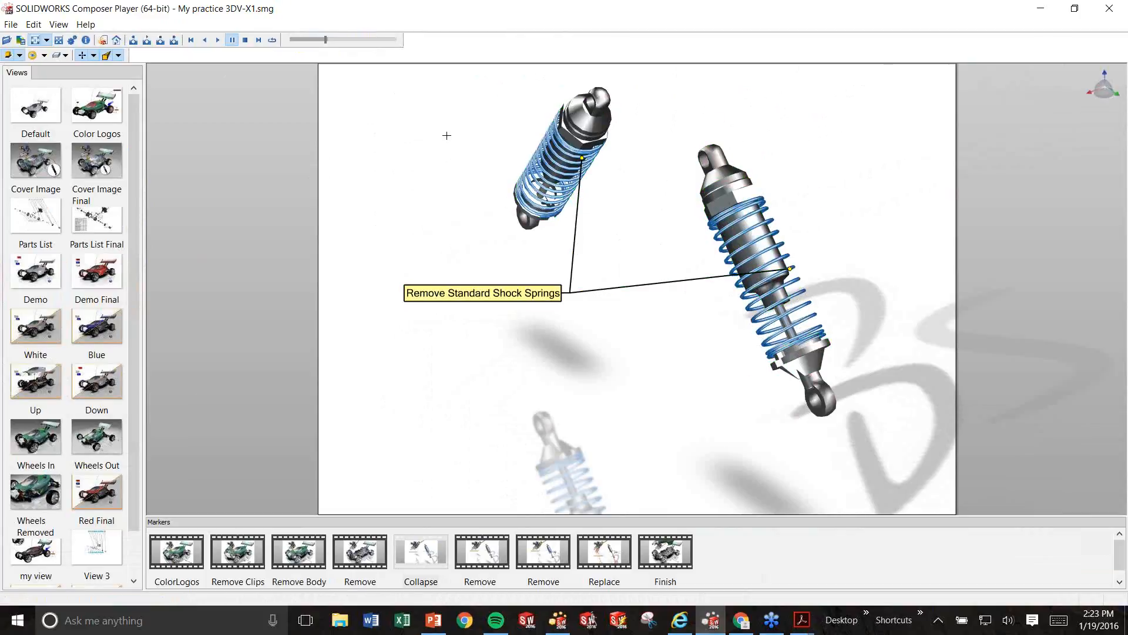
{"action": "left_click", "coordinate": [218, 40]}
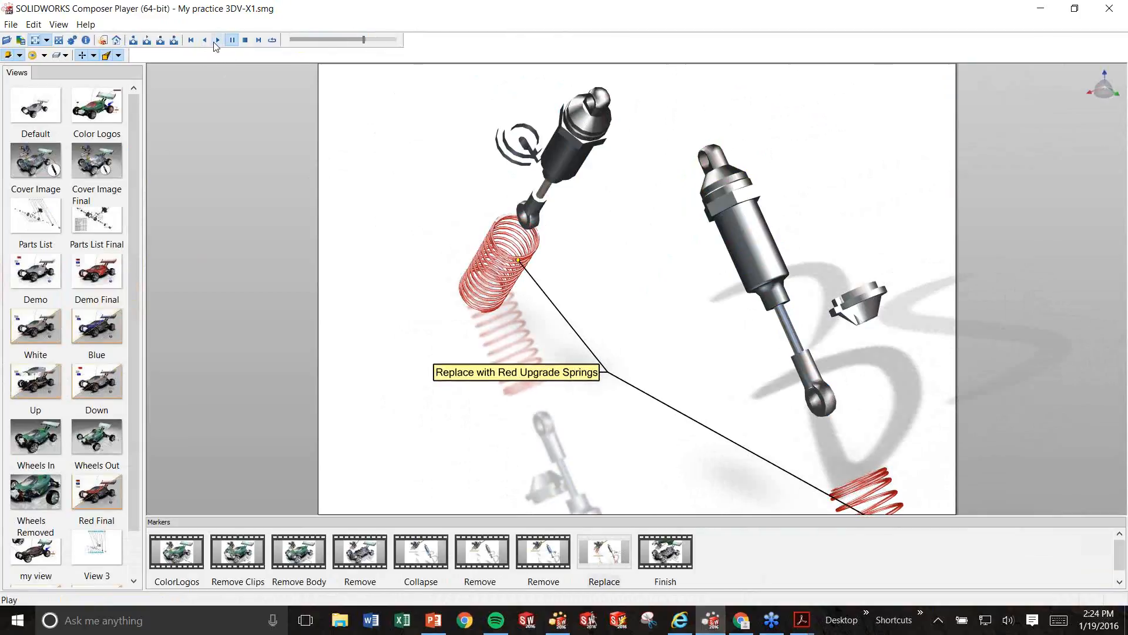
{"action": "left_click", "coordinate": [215, 43]}
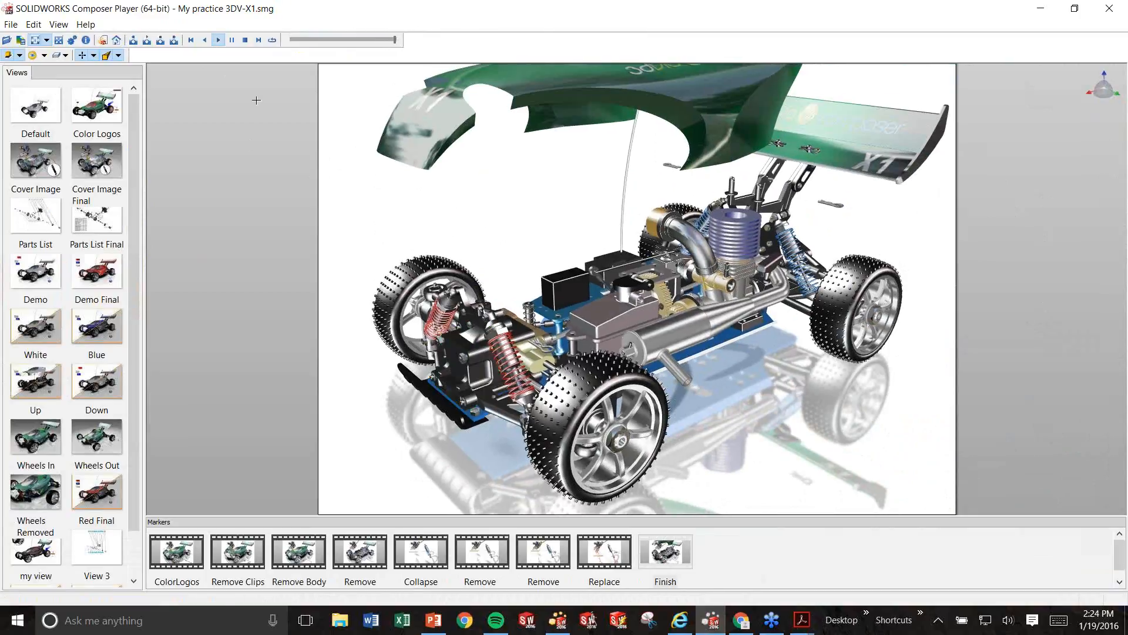
{"action": "left_click", "coordinate": [216, 40]}
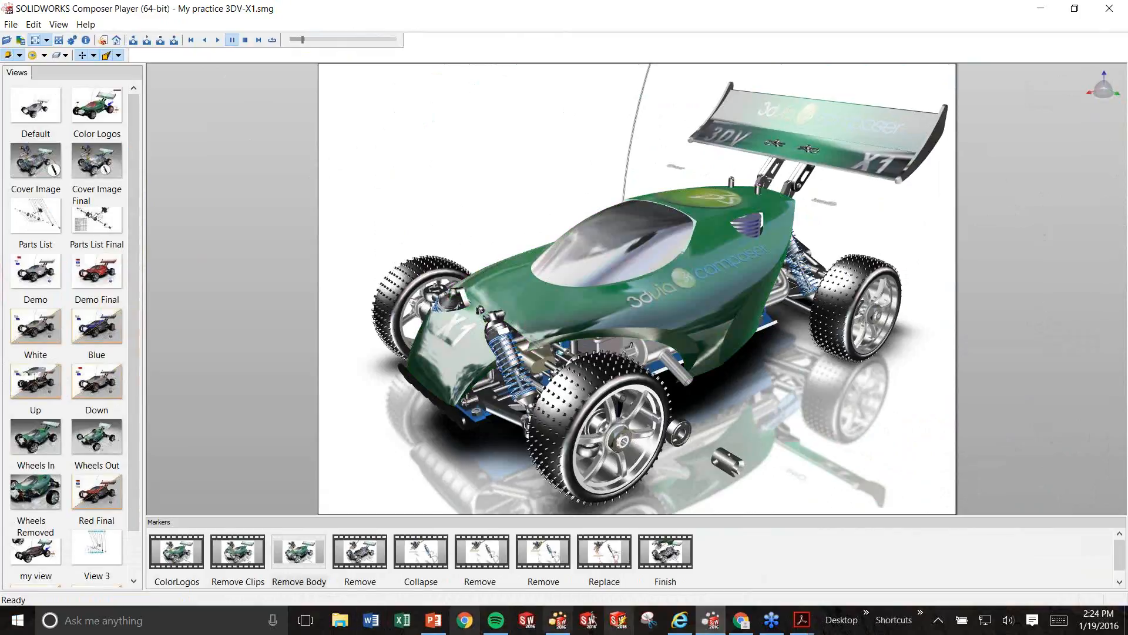
Leave Composer for the PowerPoint slide show and advance to slide 10, 'Benefits'.
{"action": "left_click", "coordinate": [553, 623]}
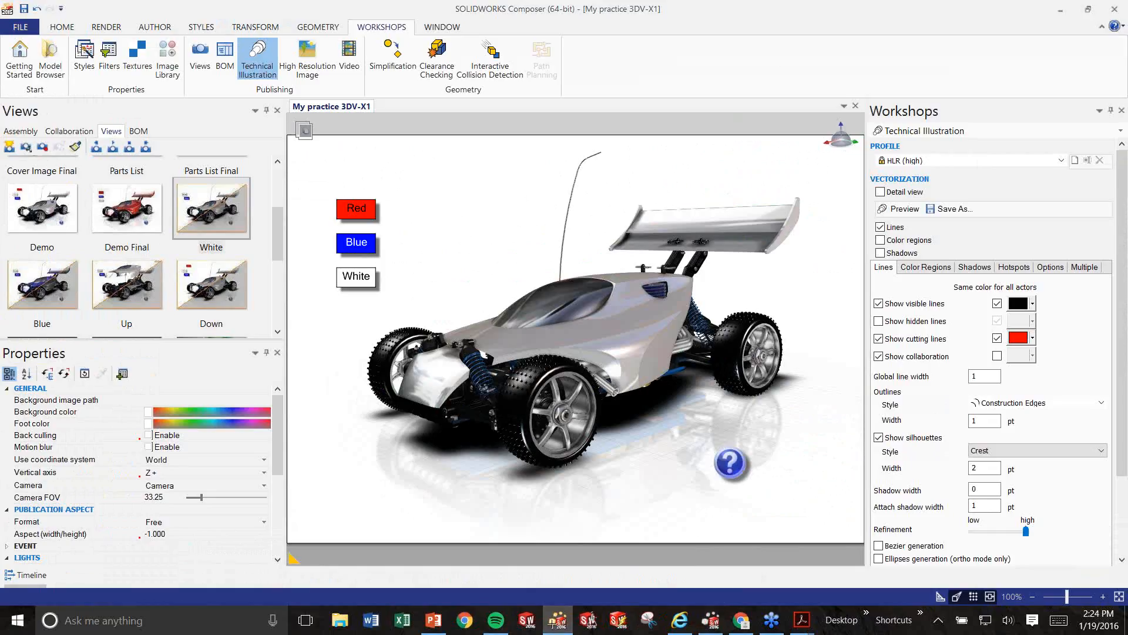
{"action": "left_click_drag", "start_coordinate": [280, 248], "coordinate": [279, 192]}
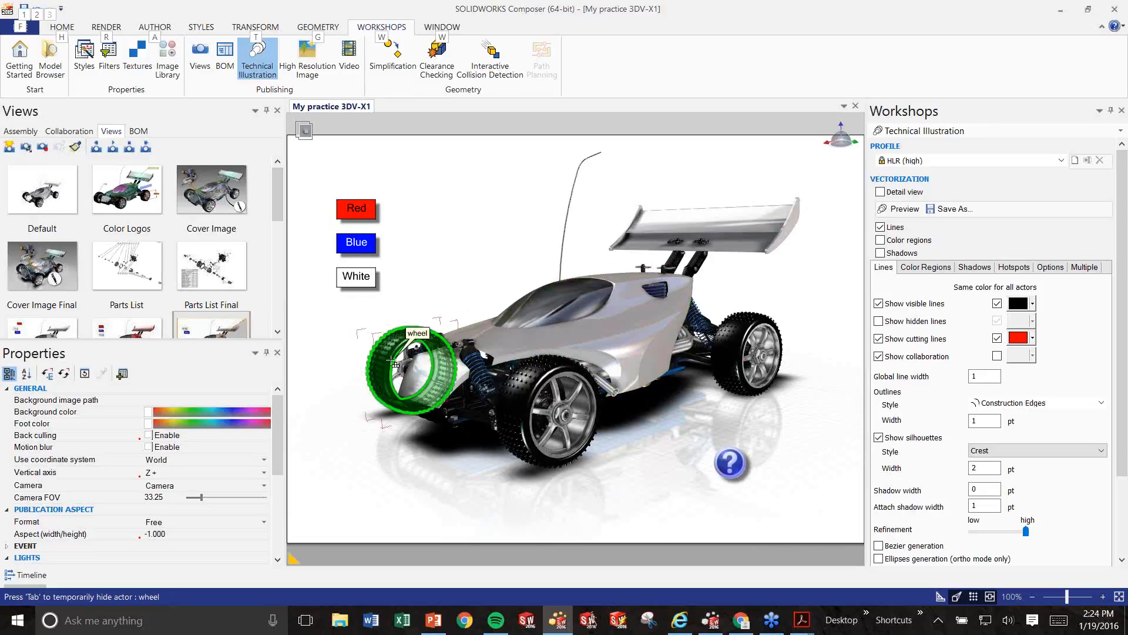
{"action": "key", "text": "alt+Tab"}
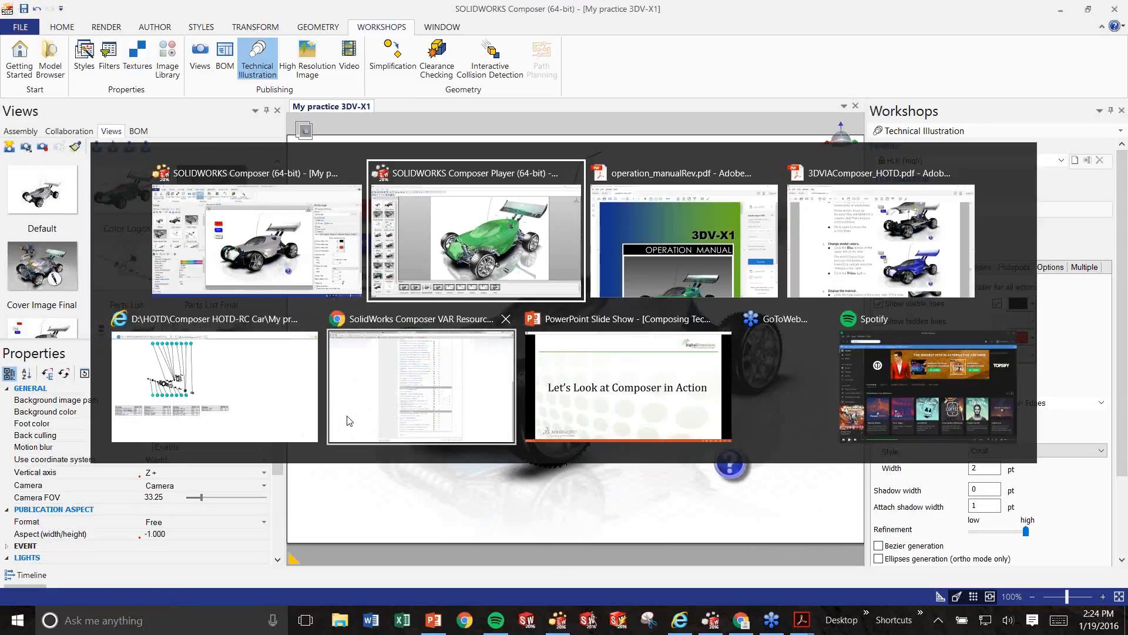
{"action": "key", "text": "alt+Tab"}
{"action": "key", "text": "alt+Tab"}
{"action": "key", "text": "alt+Tab"}
{"action": "key", "text": "alt+Tab"}
{"action": "key", "text": "alt+Tab"}
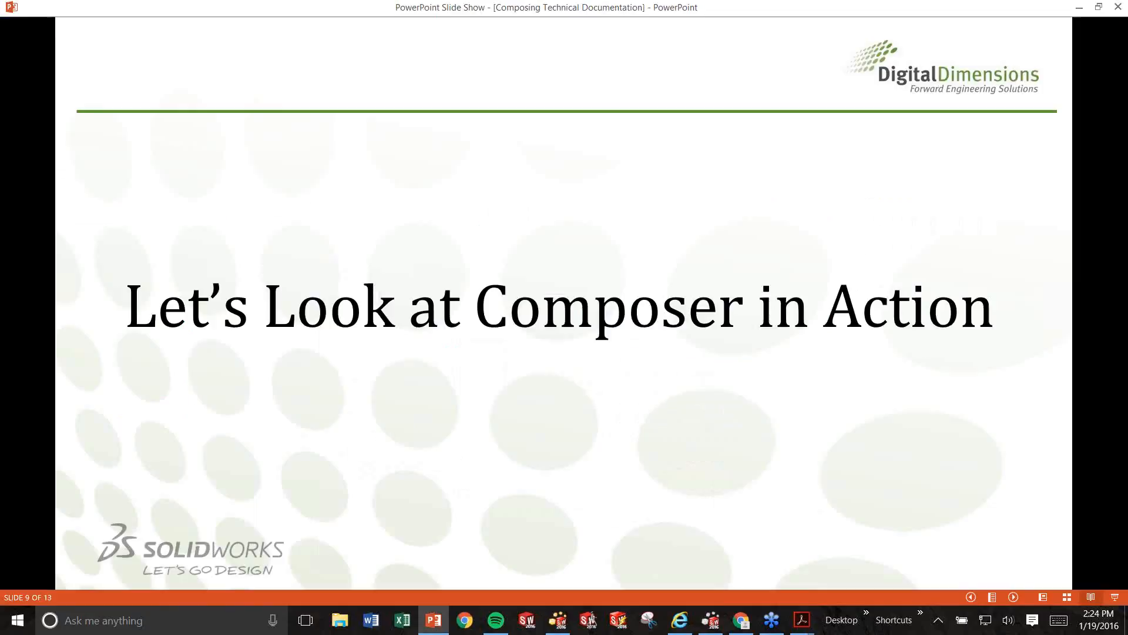
{"action": "key", "text": "Right"}
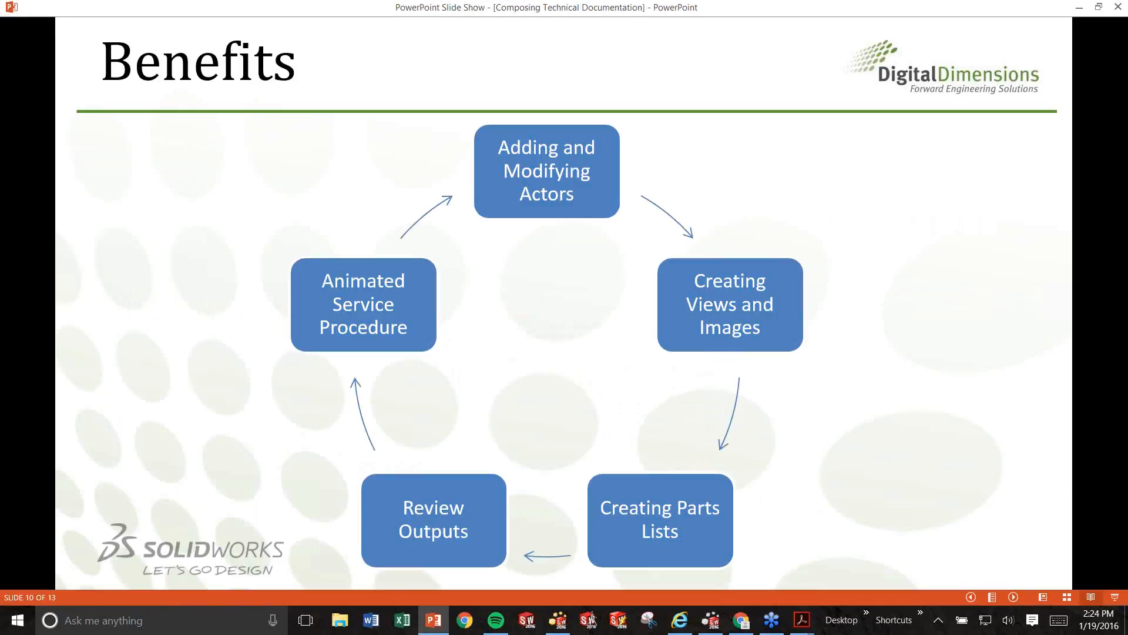